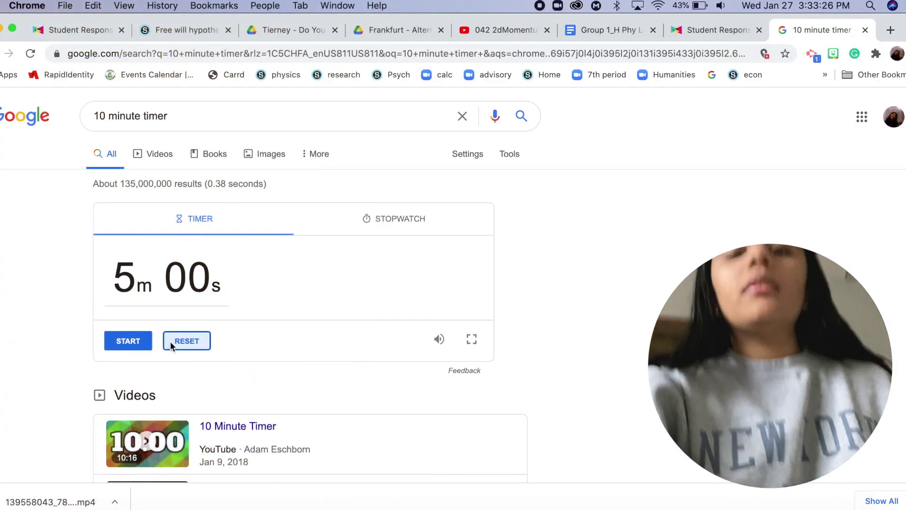
Start the 5-minute Google timer and add heart overlay (1).mp4 beneath the opening clip
left_click(128, 341)
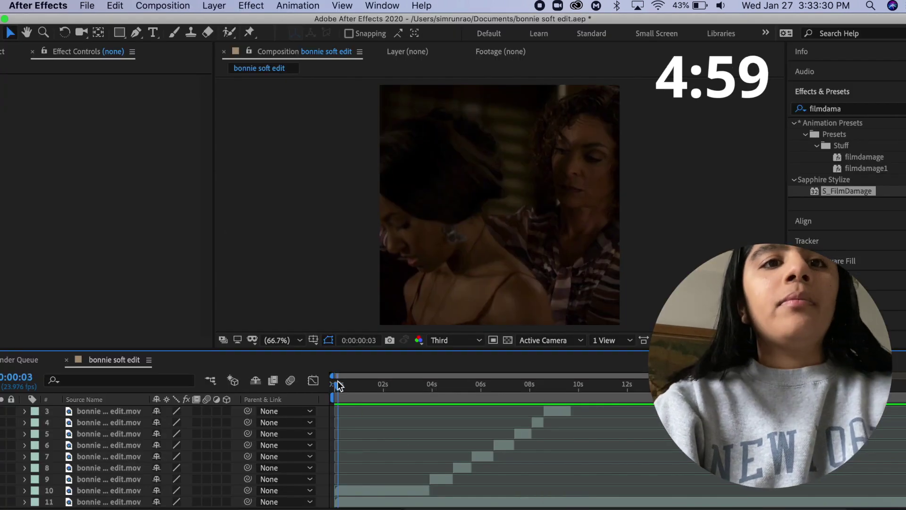
left_click(336, 399)
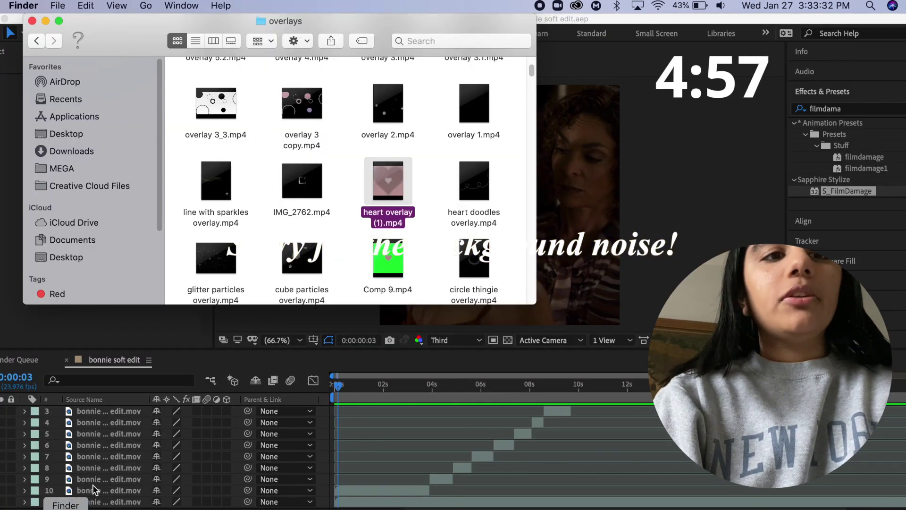
left_click(122, 501)
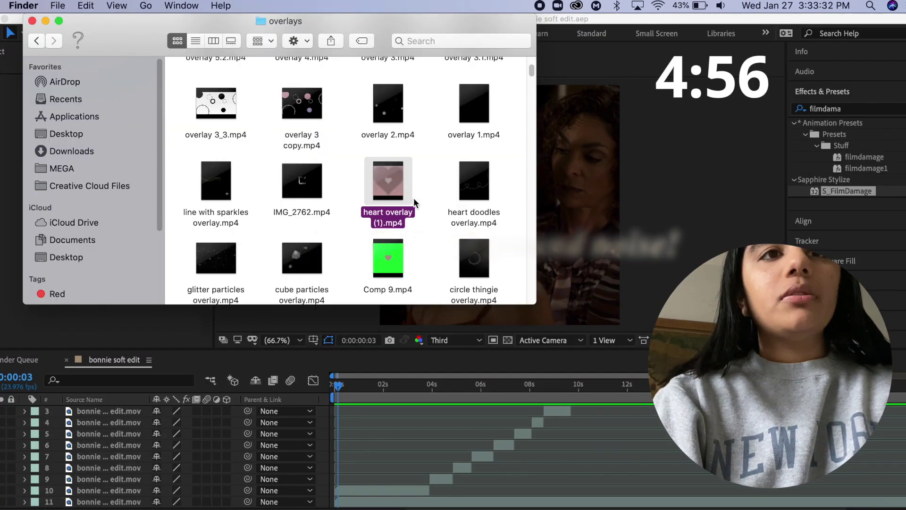
left_click_drag(388, 182, 354, 486)
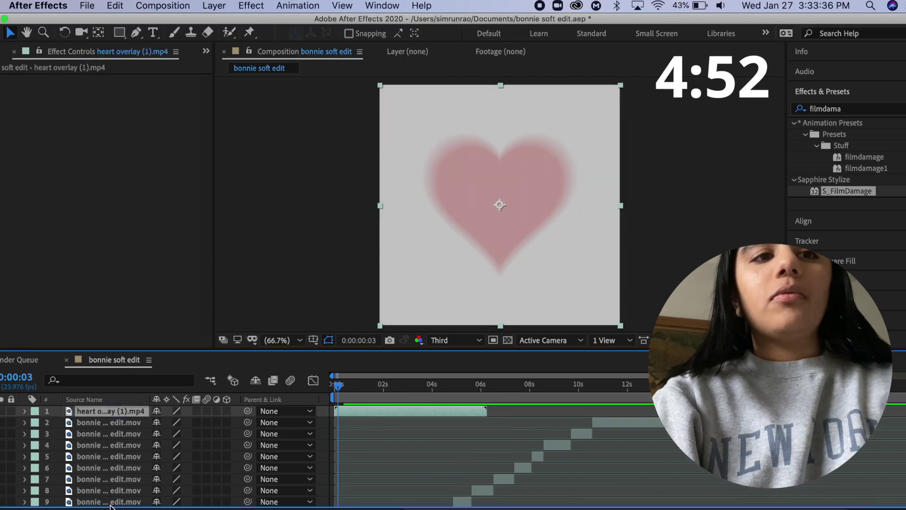
mouse_move(115, 409)
left_mouse_down()
mouse_move(110, 507)
mouse_move(111, 491)
left_mouse_up()
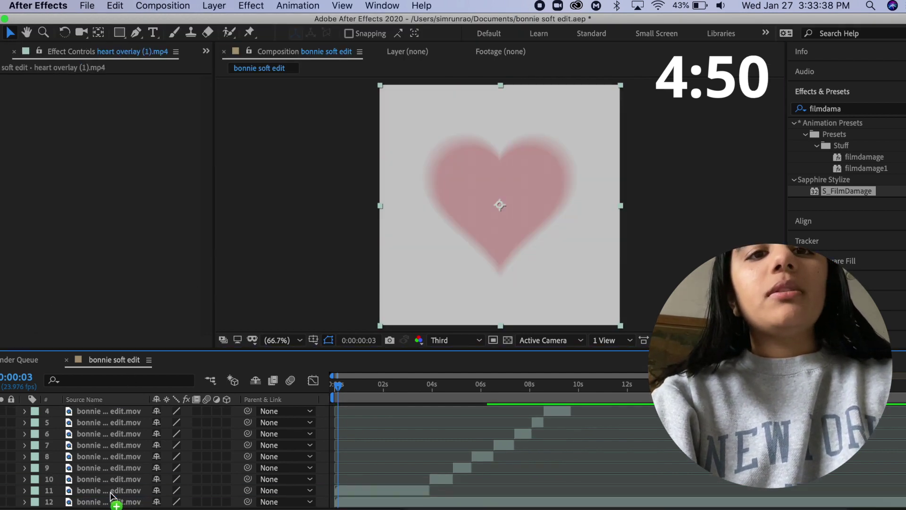
Save the project and return to the start of the composition
left_click_drag(449, 386, 432, 386)
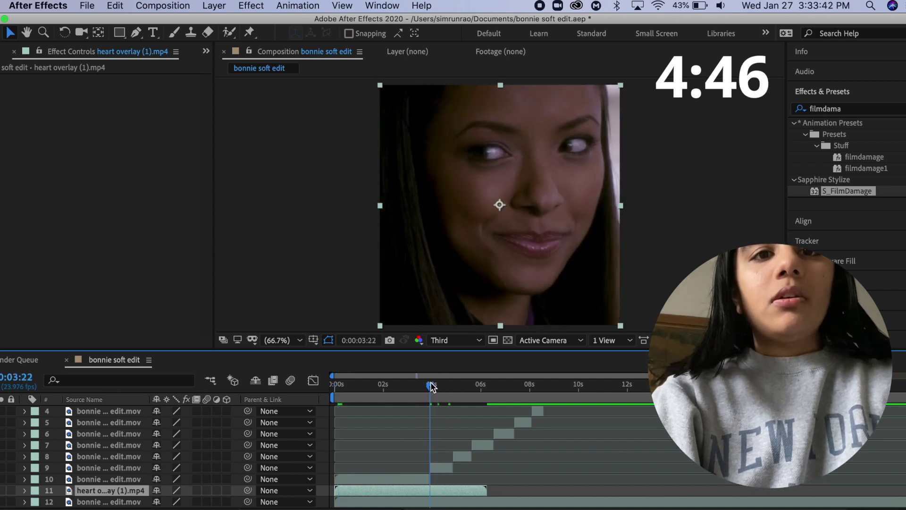
key("super+shift+a")
key("super+s")
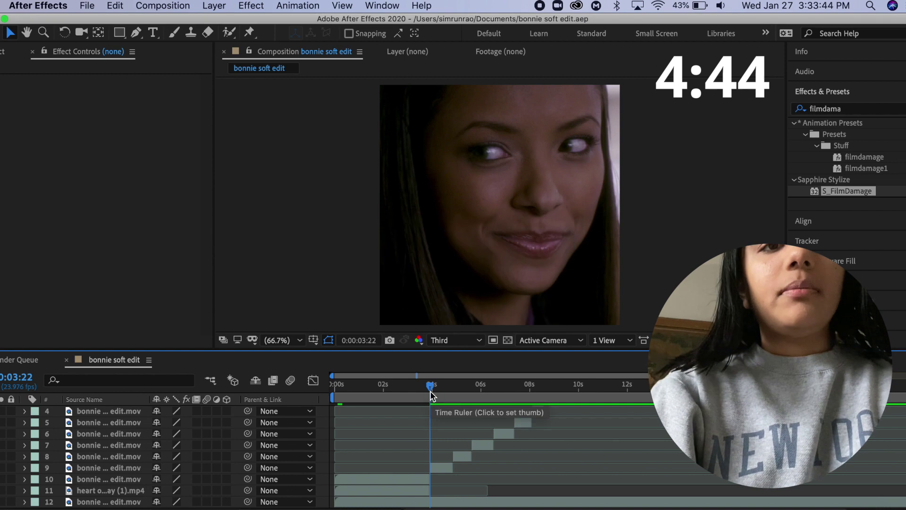
key("Home")
Scale the opening Bonnie clip to 65% and preview it framed by the heart overlay
left_click(367, 478)
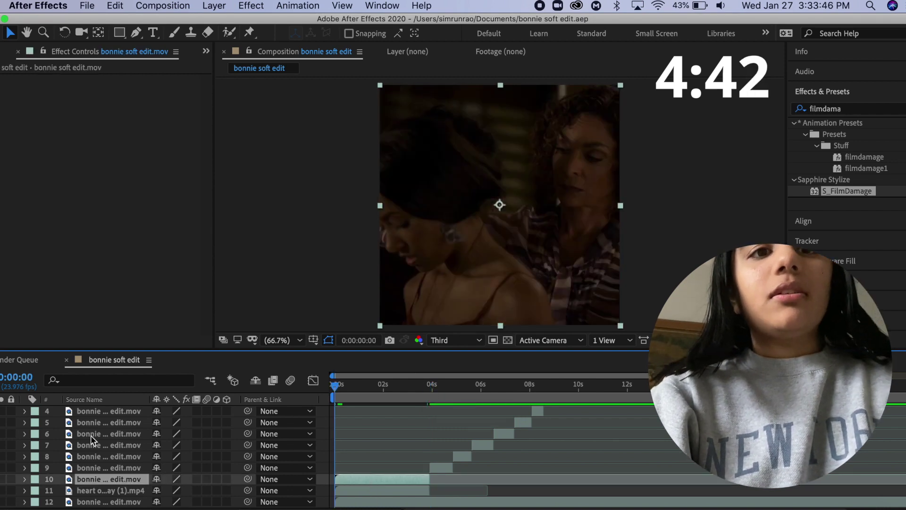
left_click(357, 491)
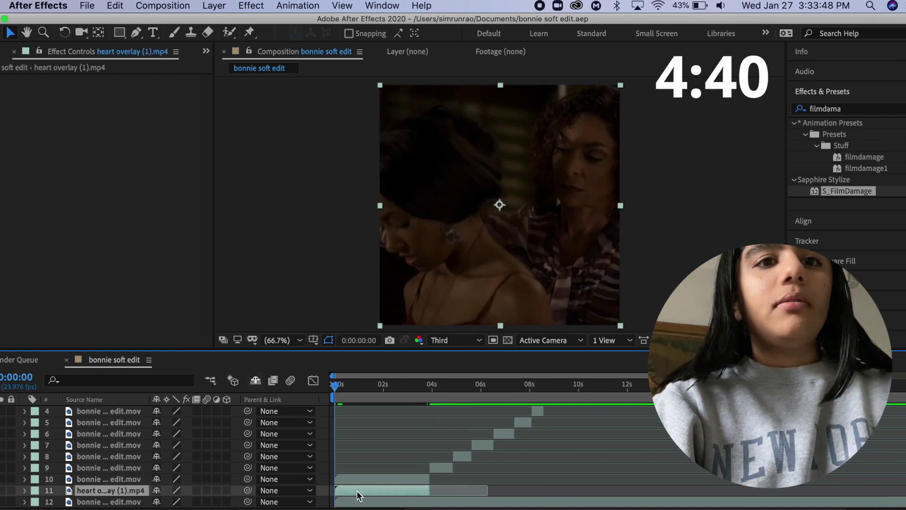
left_click(353, 482)
type("s")
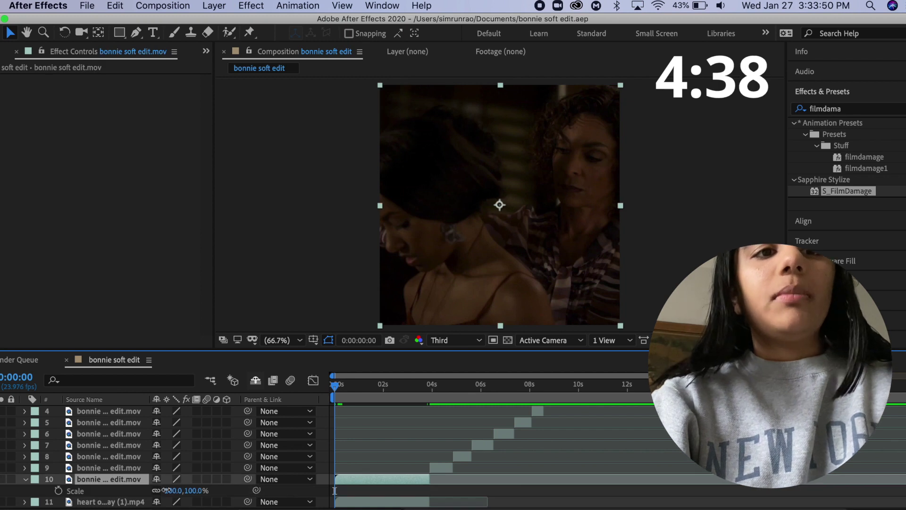
type("65")
key("Return")
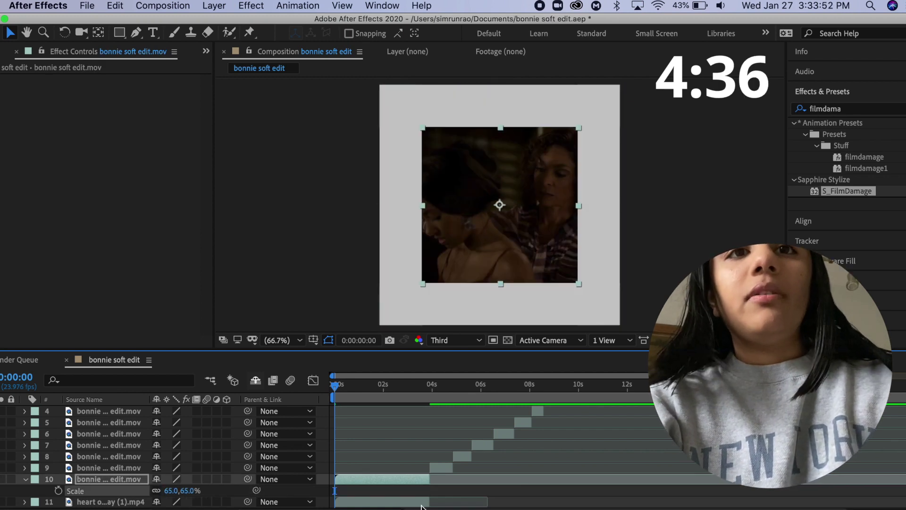
key("space")
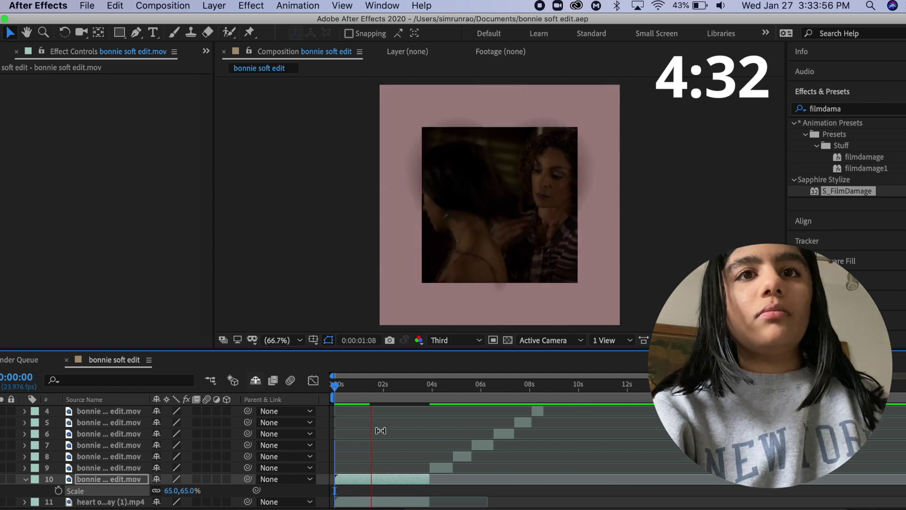
key("space")
key("Home")
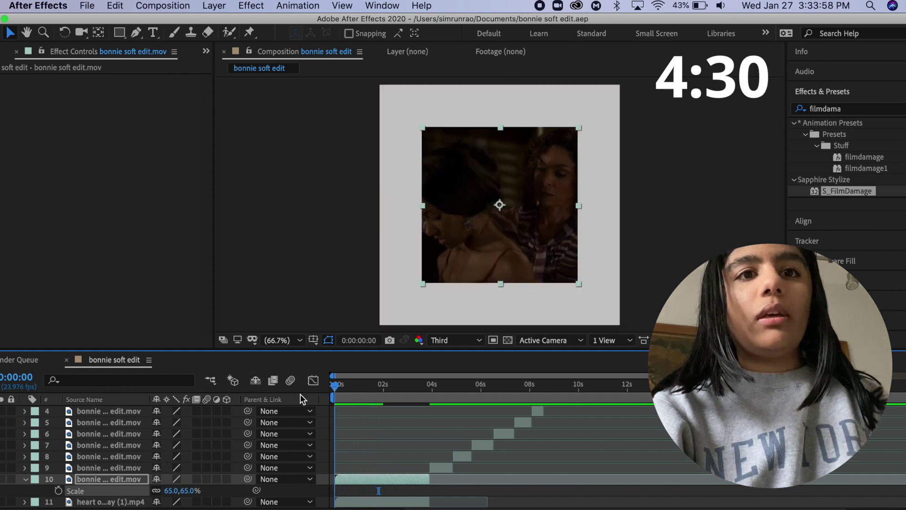
Apply Sapphire S_Flicker to the 65% opening clip and preview the flicker
left_click(873, 110)
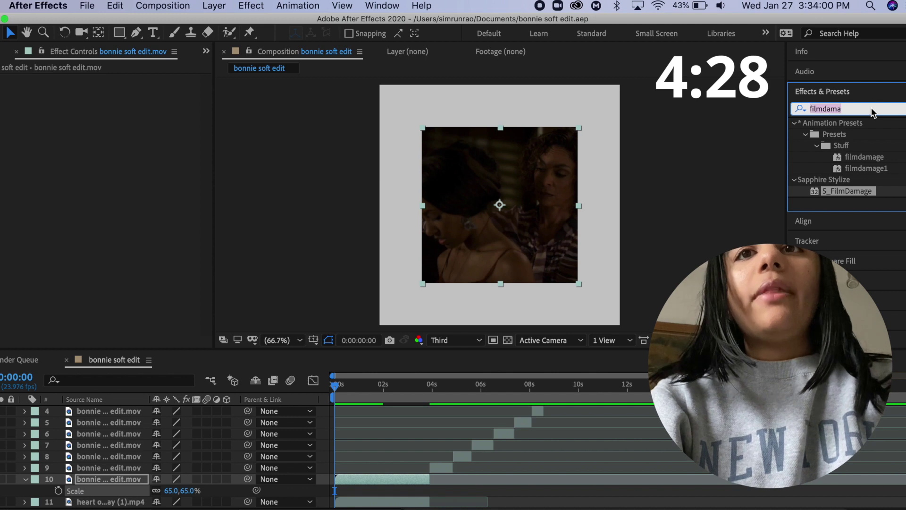
type("flicker")
scroll(898, 231, "down", 10)
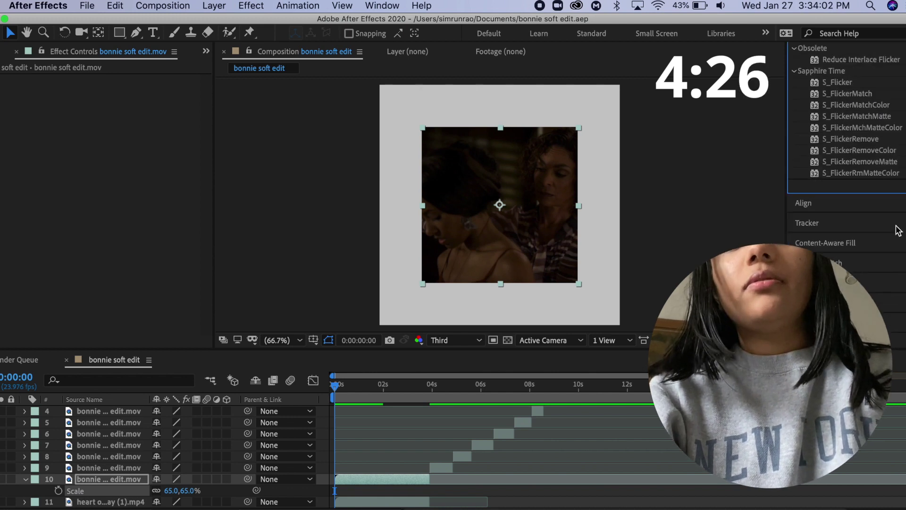
left_click_drag(838, 118, 64, 164)
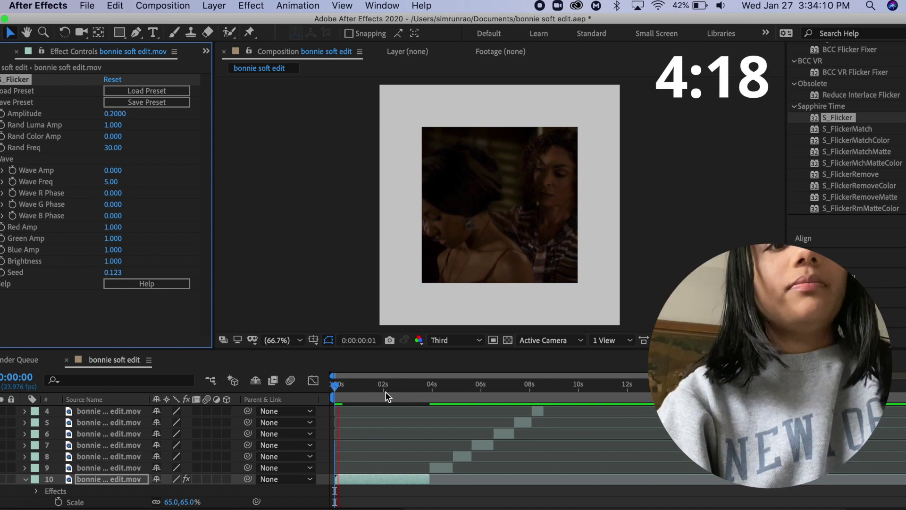
key("space")
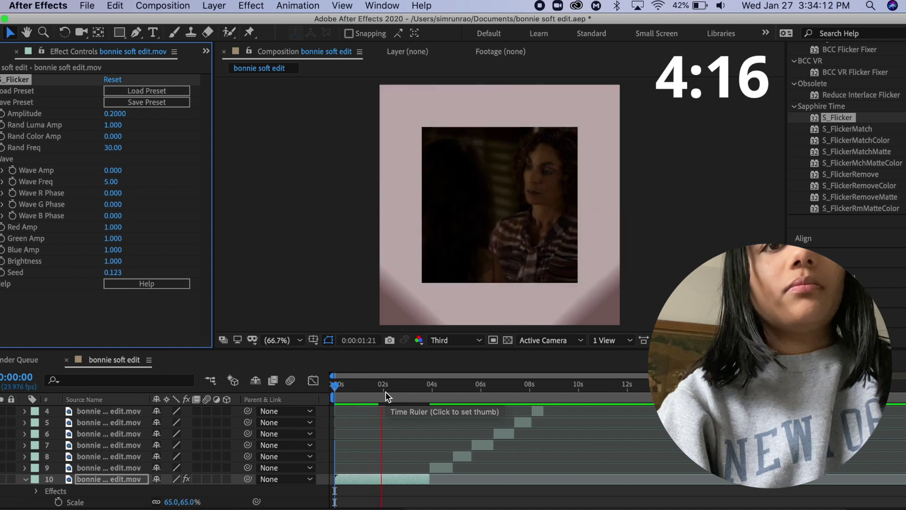
left_click(386, 391)
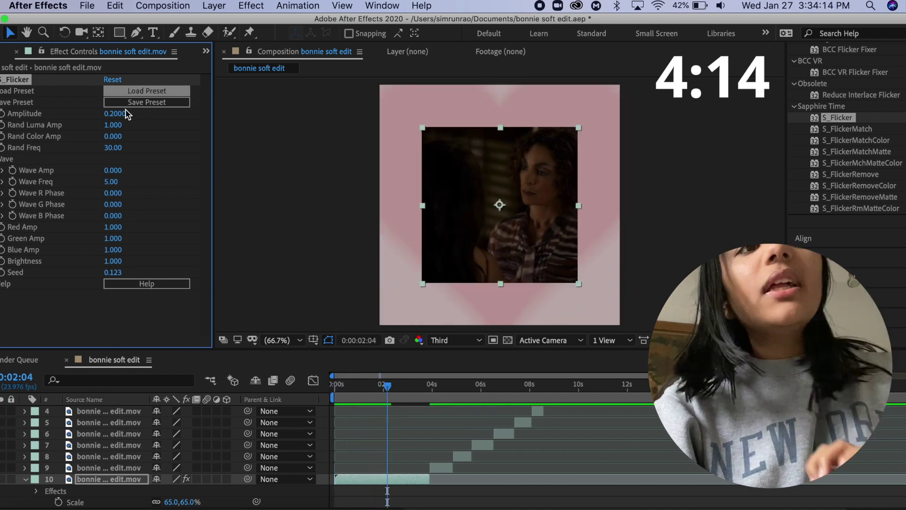
left_click_drag(425, 397, 429, 395)
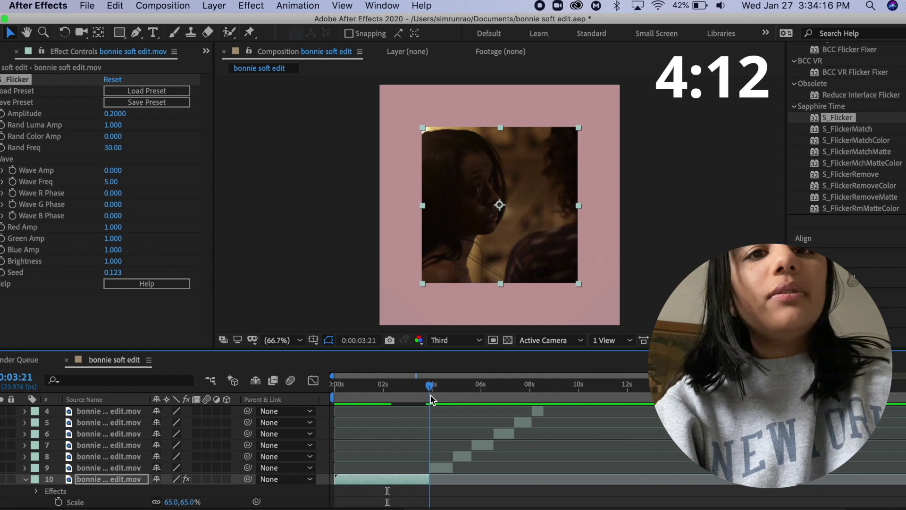
Add Exposure to the opening clip, keyframed from 4 at 0:00 to 0 at frame 19
key("Home")
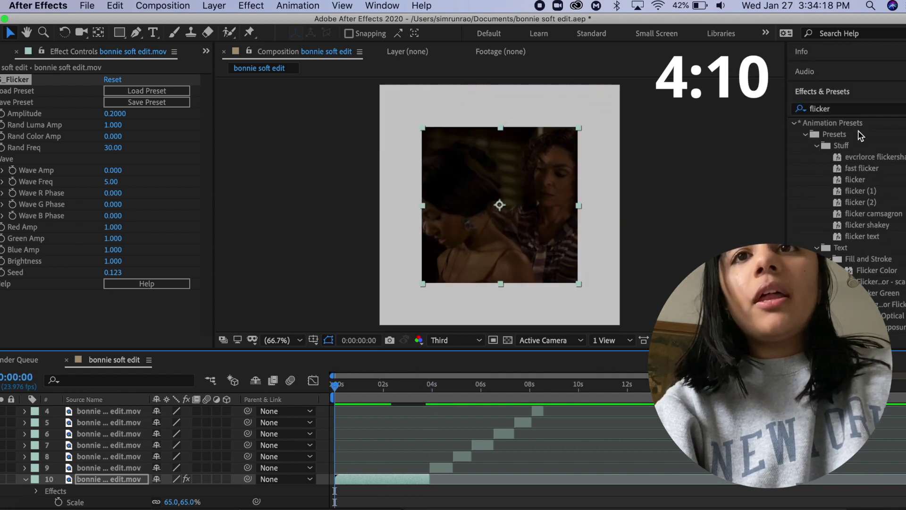
type("exposure")
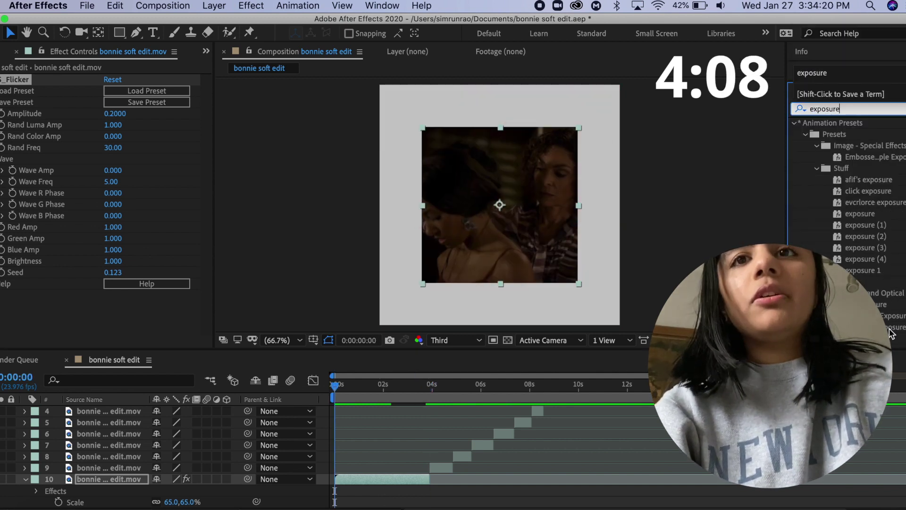
scroll(845, 166, "down", 4)
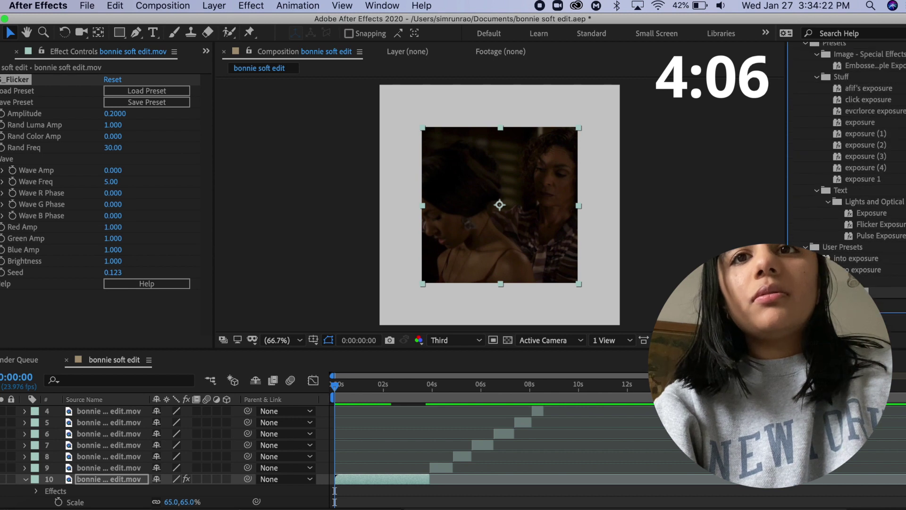
left_click_drag(291, 222, 115, 230)
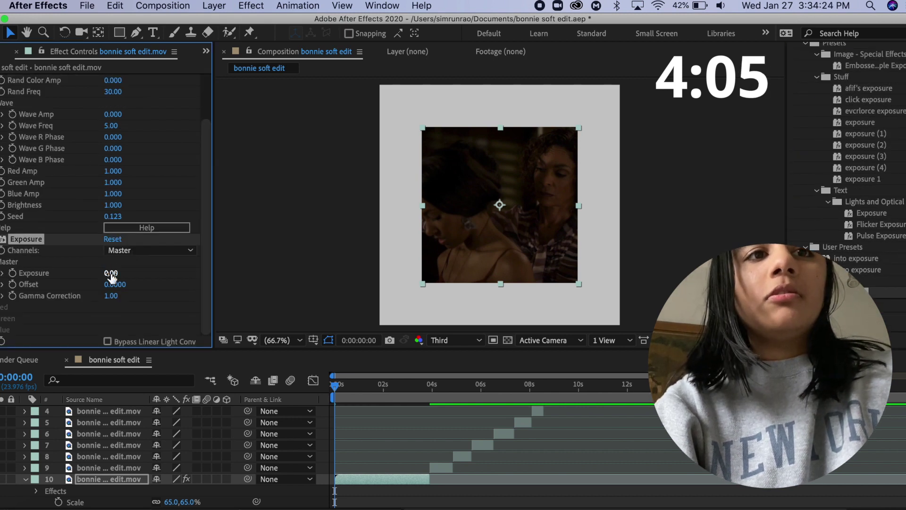
left_click(112, 273)
type("4")
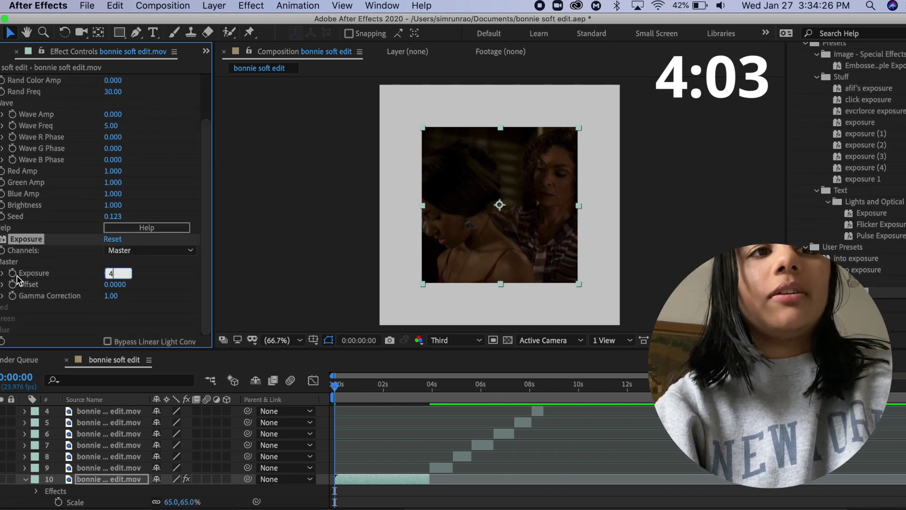
left_click(354, 387)
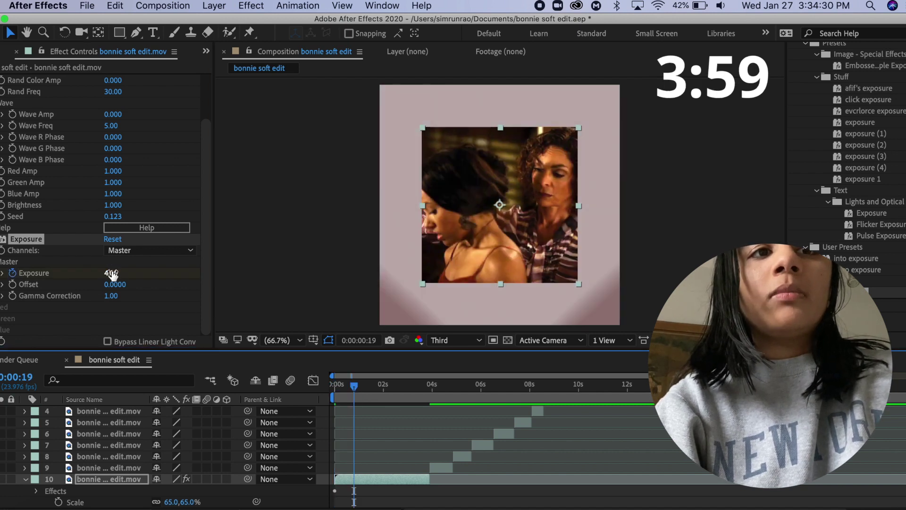
left_click(112, 274)
type("0")
type("u")
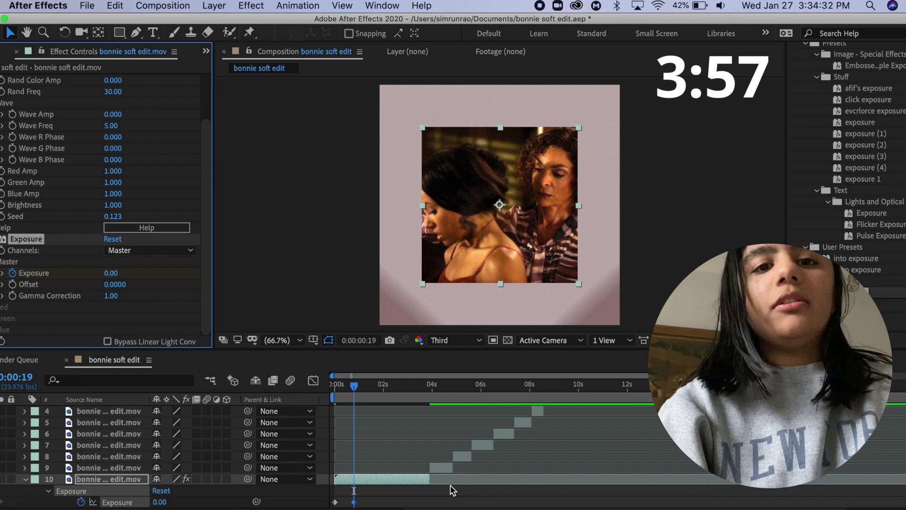
Pre-compose the opening clip into Comp 1, moving all attributes
key("ctrl+shift+c")
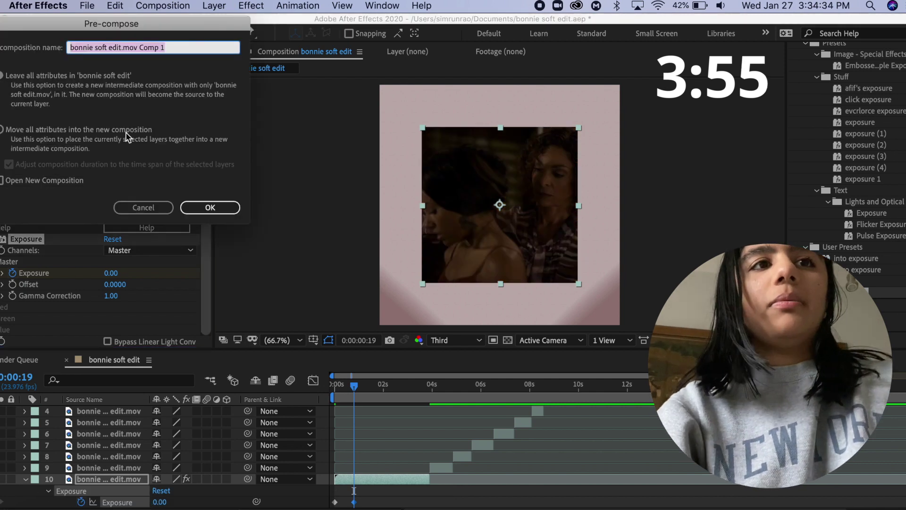
left_click(102, 131)
left_click(210, 207)
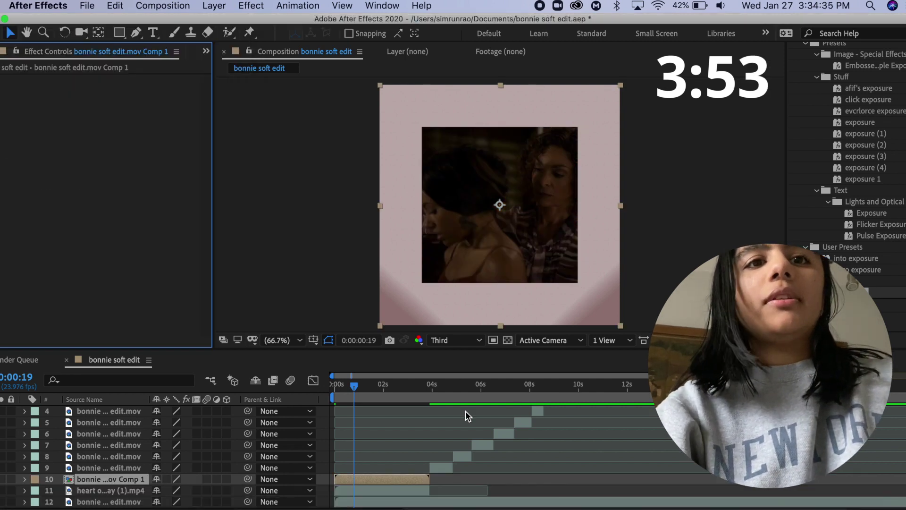
left_click(432, 392)
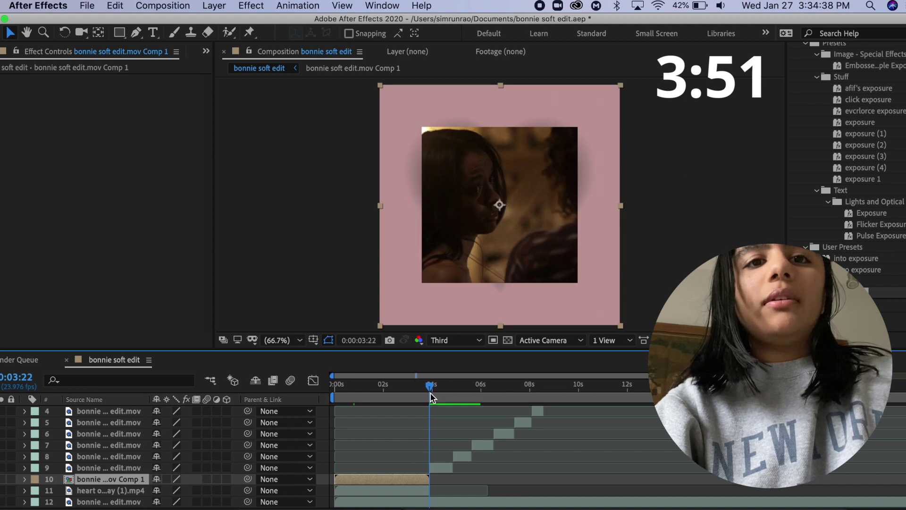
left_click(439, 468)
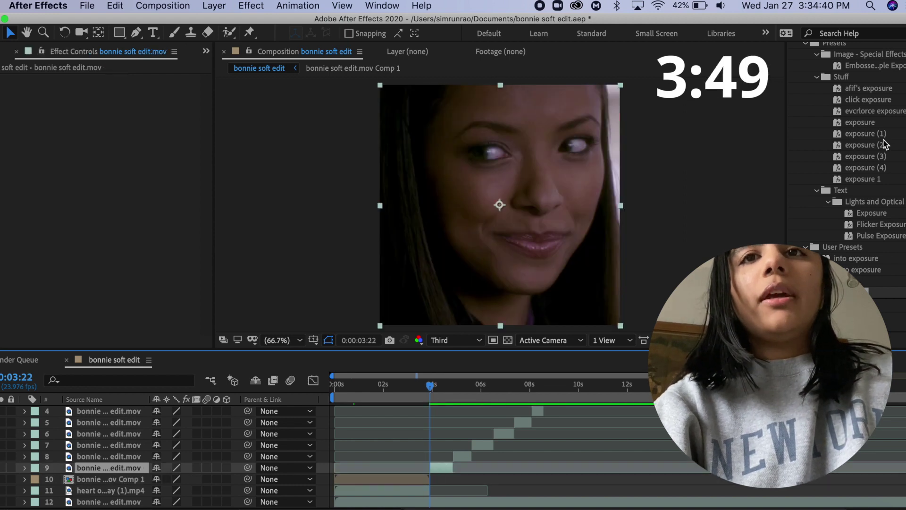
Apply Sapphire S_BlurMoCurves to the layer 9 clip
scroll(884, 143, "up", 5)
left_click(844, 109)
type("blurmoc")
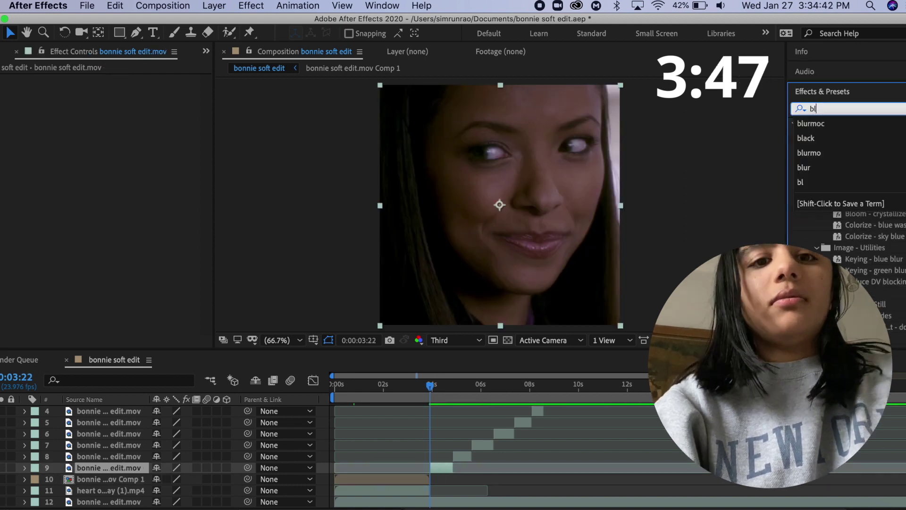
left_click(853, 180)
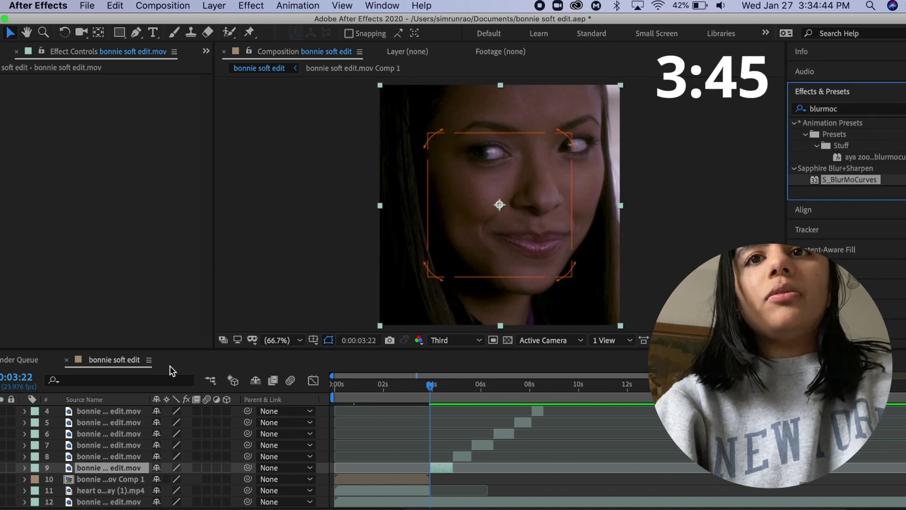
left_click_drag(172, 371, 32, 235)
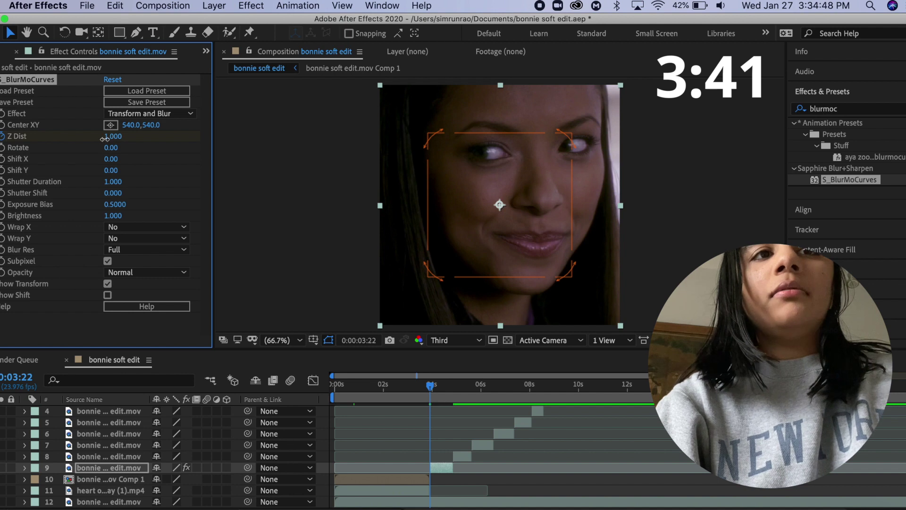
Keyframe Z Dist from 0.010 up to 1.000 at 0:00:04:18
left_click_drag(104, 139, 40, 135)
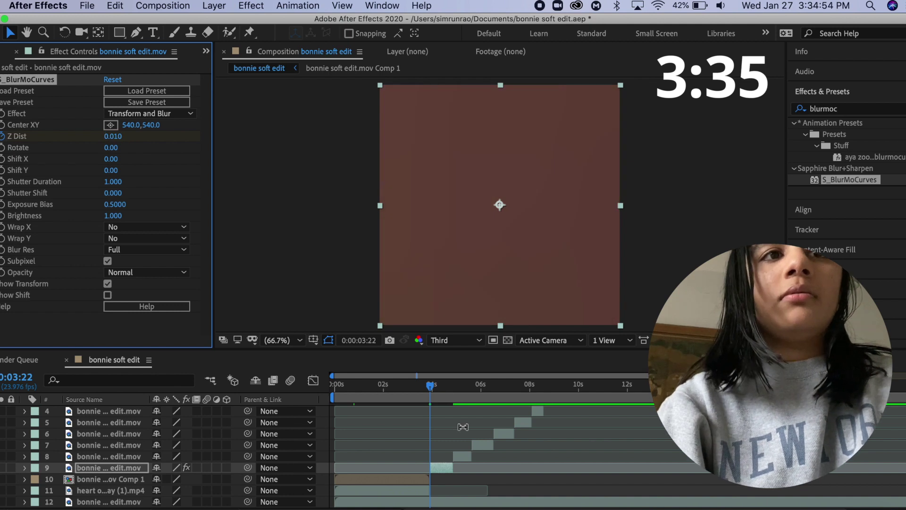
left_click(451, 391)
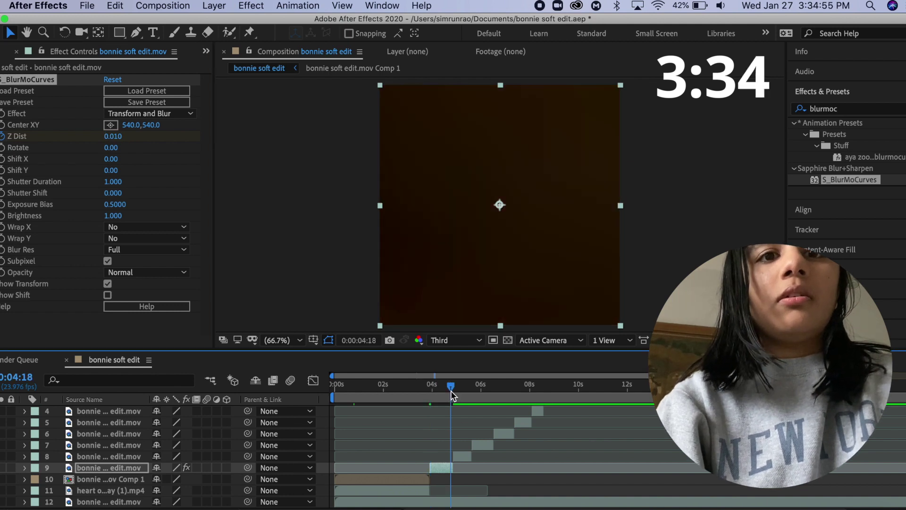
left_click(113, 136)
type("1")
key("Return")
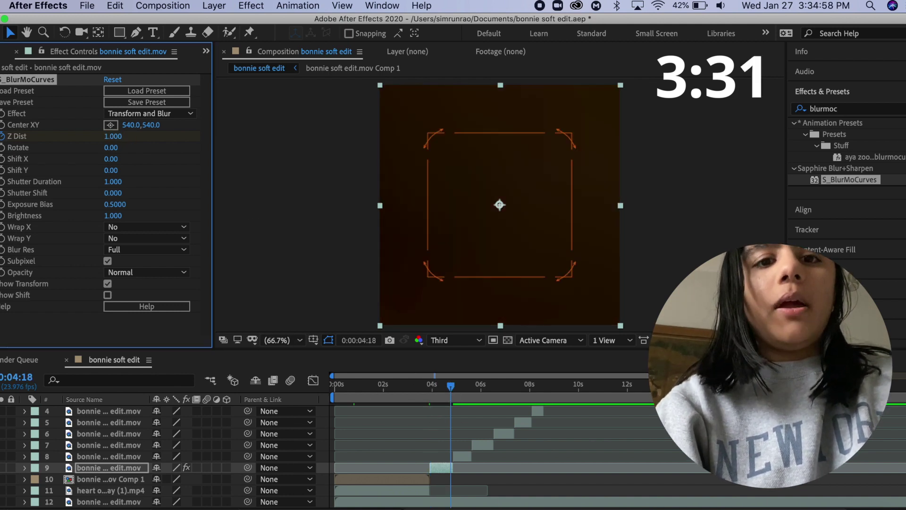
Apply Easy Ease to both Z Dist keyframes on layer 9
key("j")
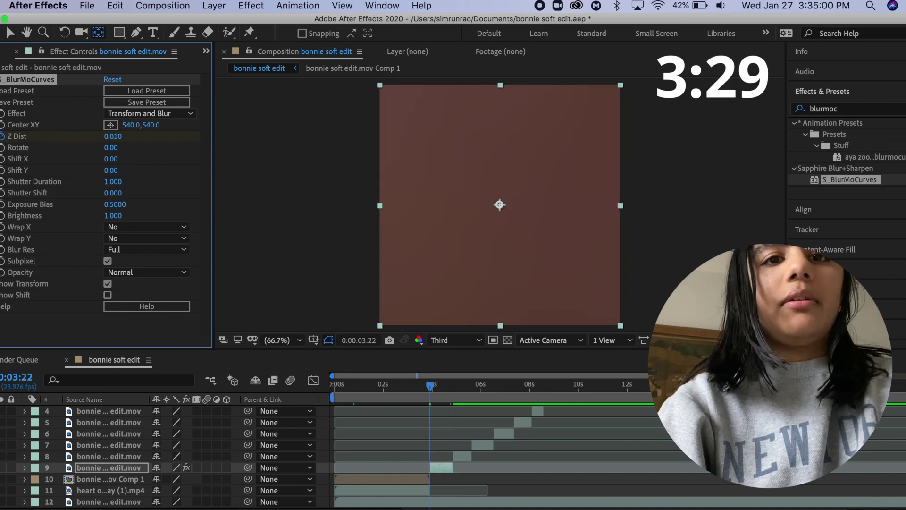
key("u")
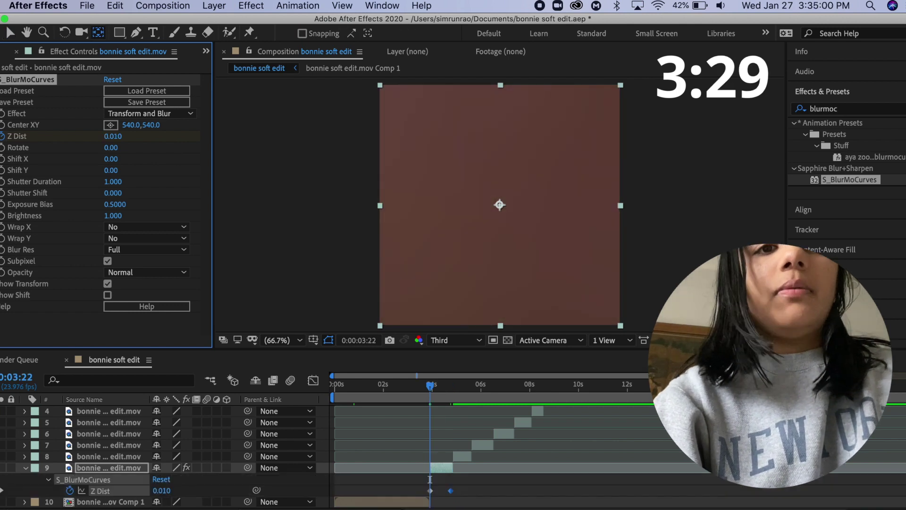
scroll(493, 496, "down", 2)
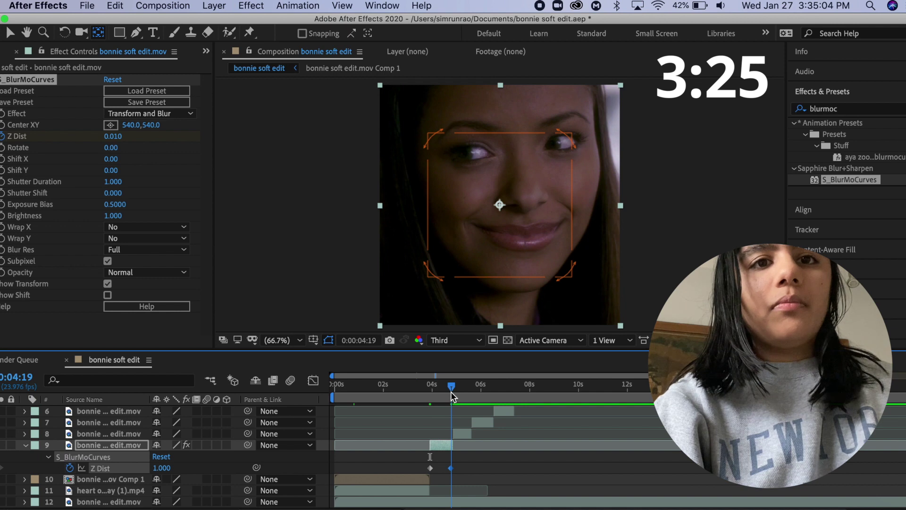
left_click(426, 390)
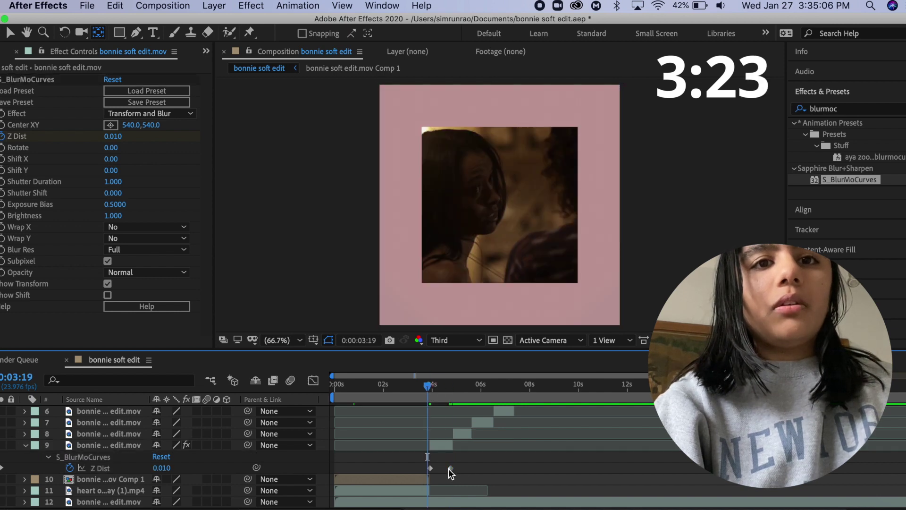
right_click(448, 468)
left_click(406, 451)
left_click_drag(404, 457, 455, 471)
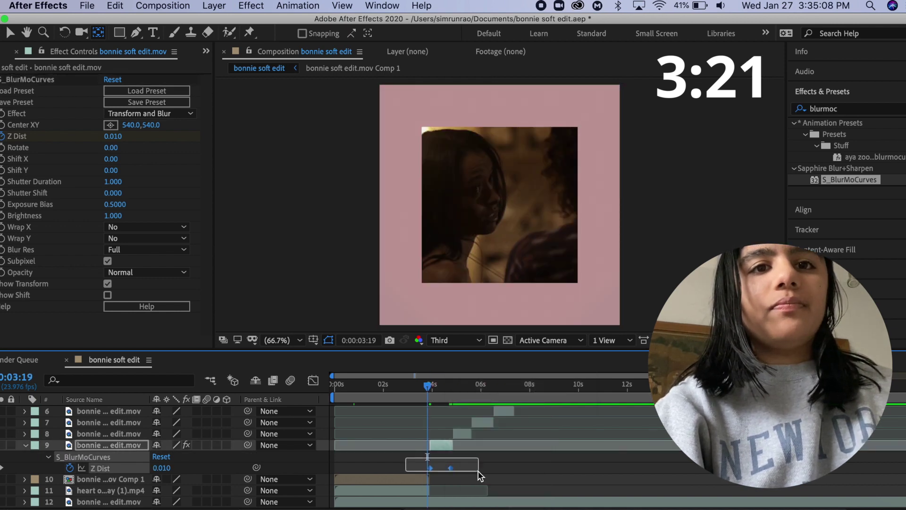
right_click(450, 469)
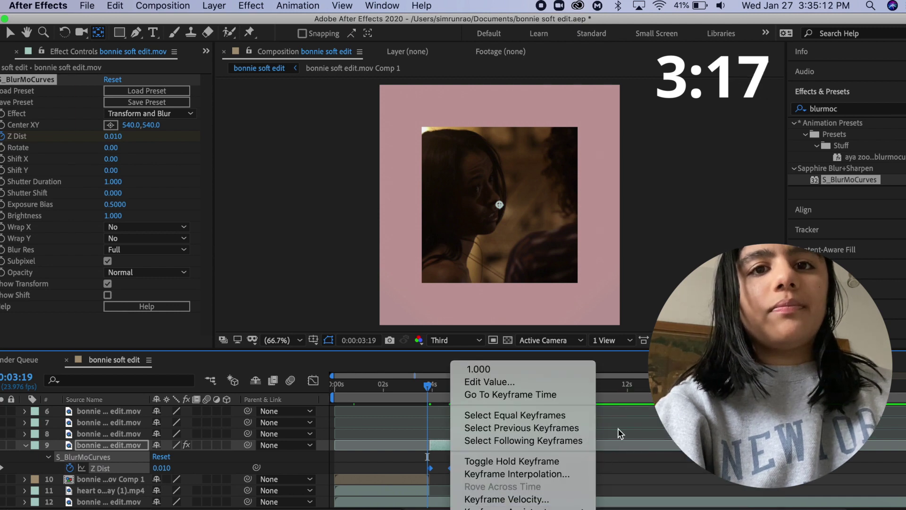
mouse_move(523, 507)
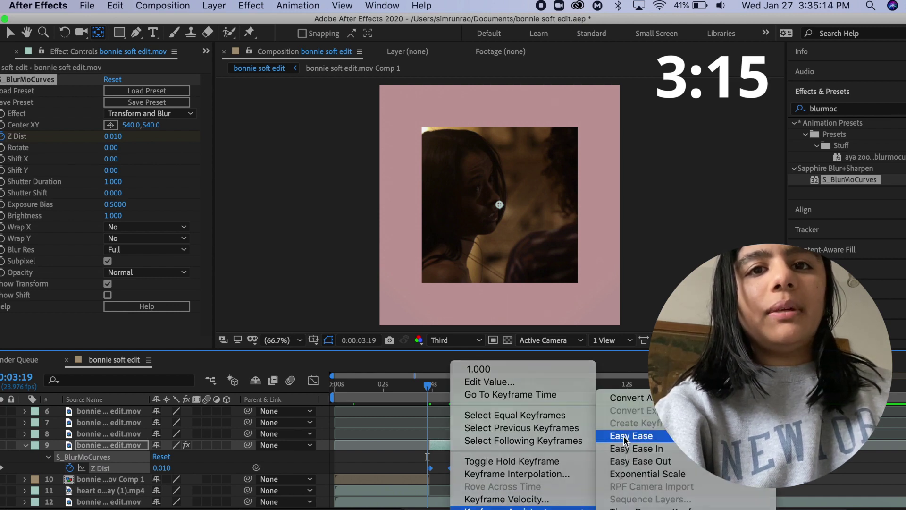
left_click(625, 436)
Steepen the Z Dist curve in the Graph Editor and preview the blur zoom
key("shift+F3")
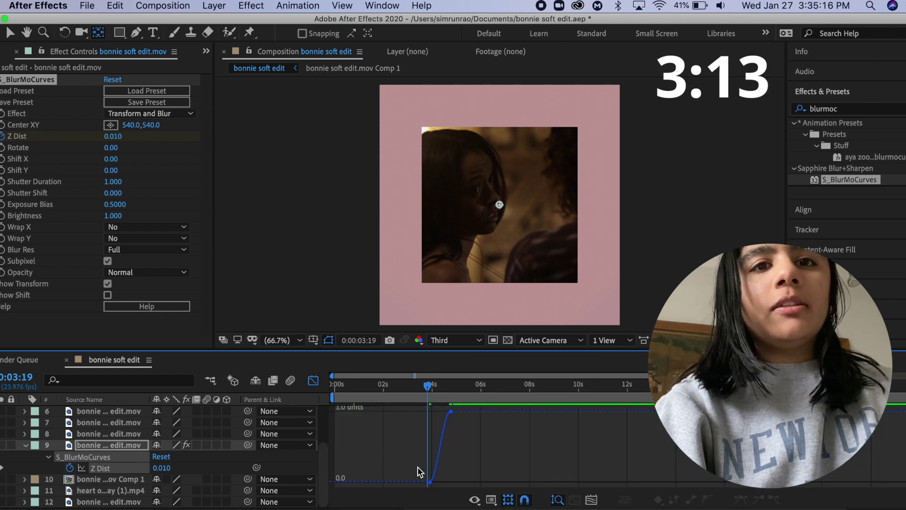
key("equal")
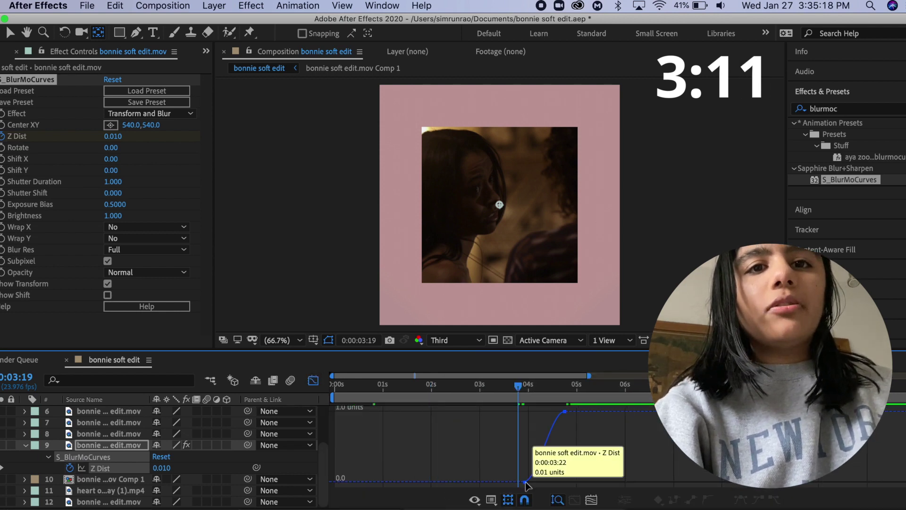
left_click(525, 481)
mouse_move(538, 481)
left_mouse_down()
mouse_move(519, 417)
mouse_move(528, 417)
left_mouse_up()
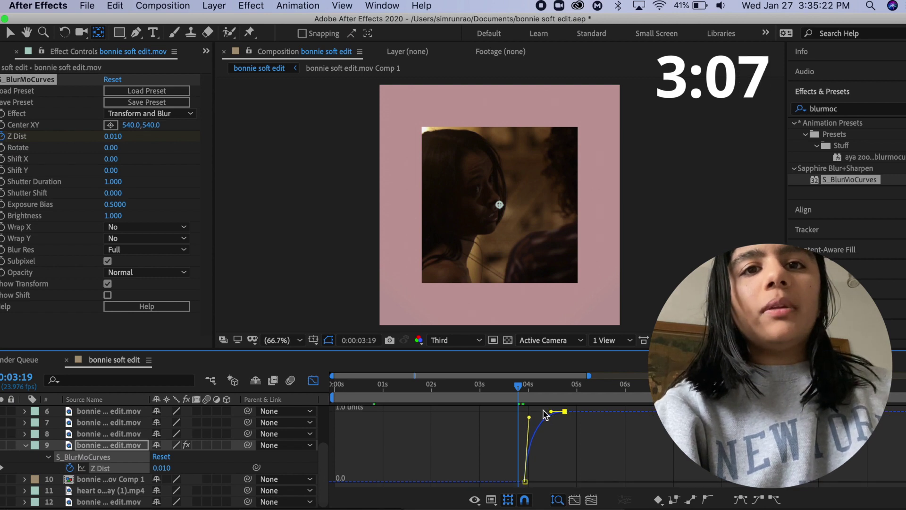
left_click(483, 396)
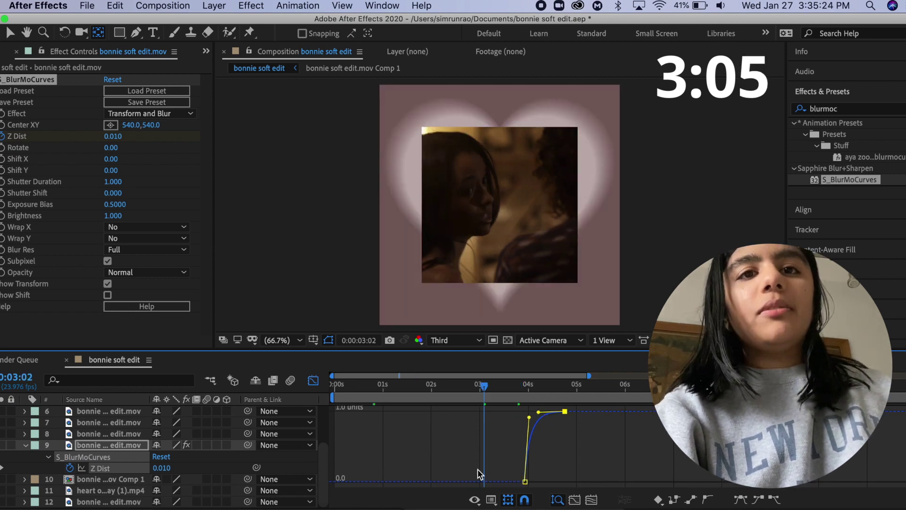
key("space")
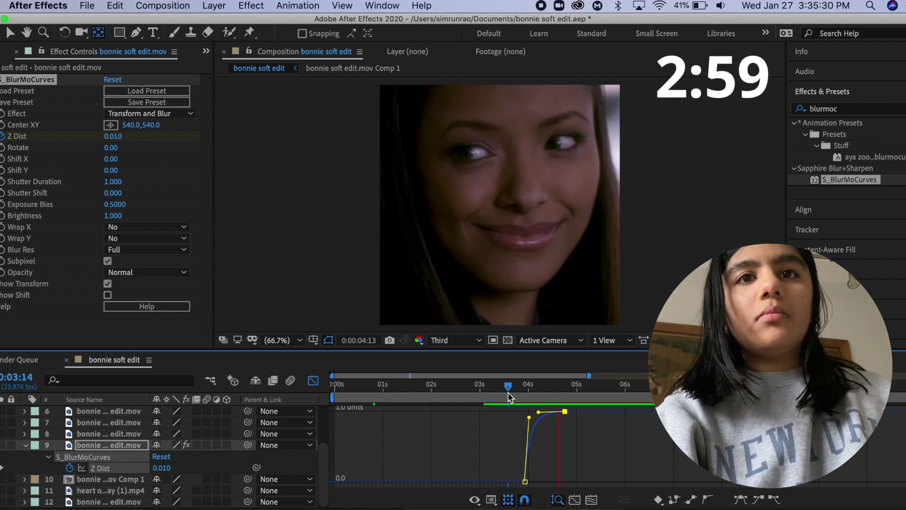
Save and apply S_BlurMoCurves to the layer 8 clip
left_click(313, 380)
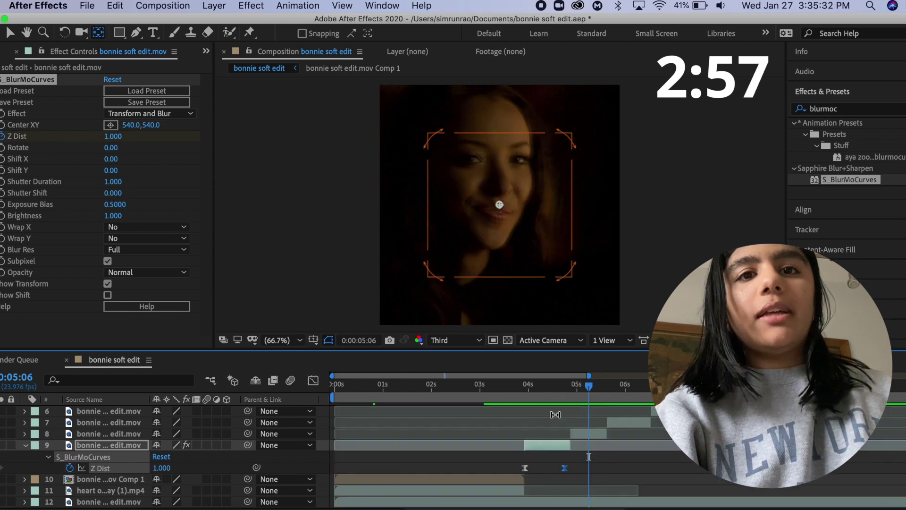
left_click(573, 392)
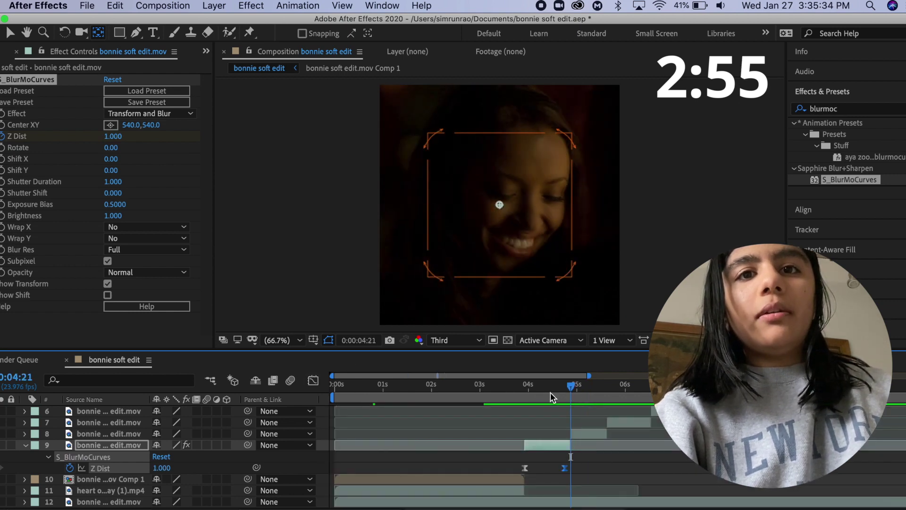
left_click(71, 314)
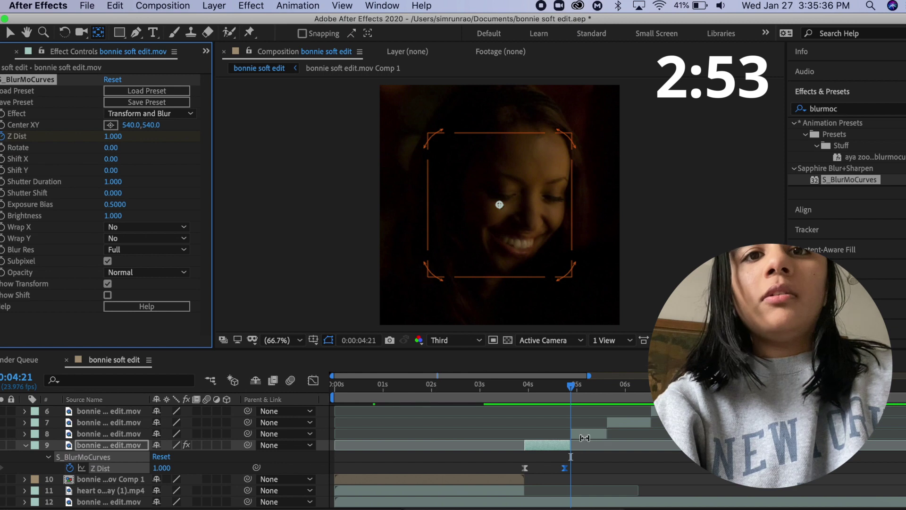
left_click(598, 433)
key("super+s")
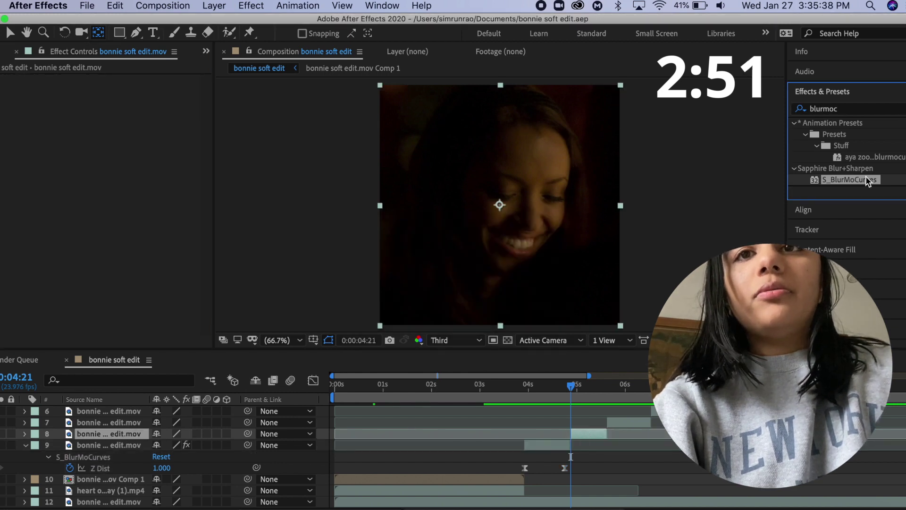
left_click_drag(867, 181, 308, 225)
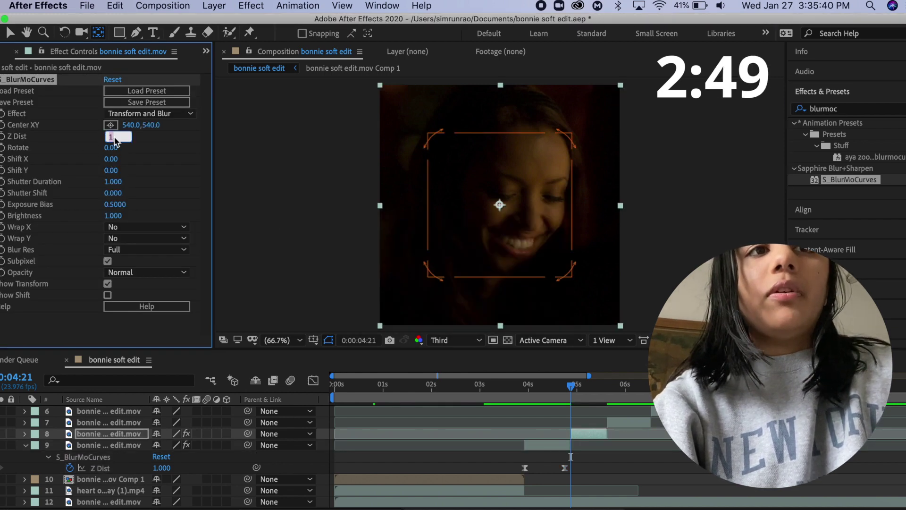
Keyframe layer 8's Z Dist from 1.990 back to 1.000
type("1")
key("Return")
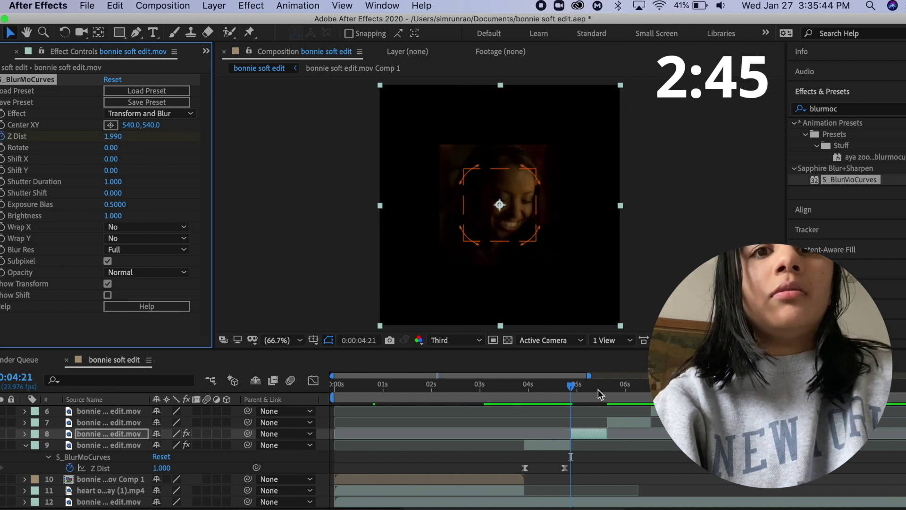
key("space")
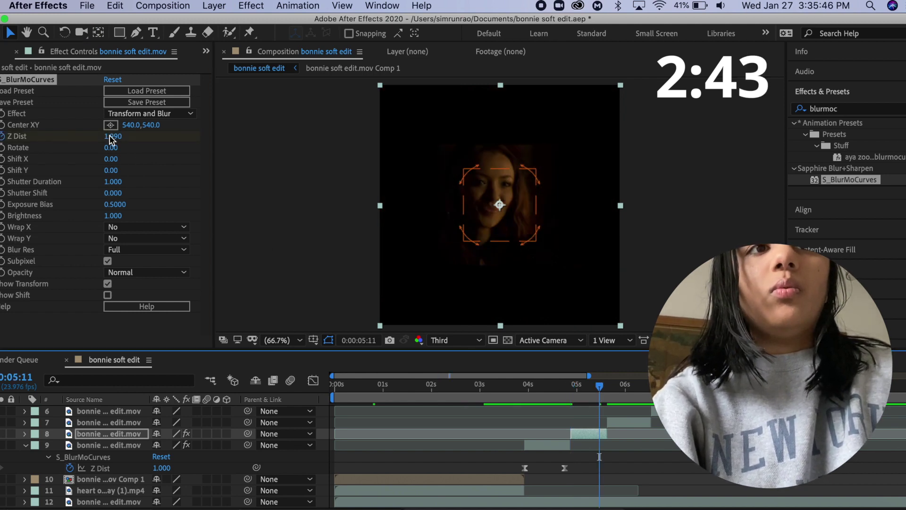
left_click(109, 139)
Set both Wrap X and Wrap Y to Tile
left_click(139, 223)
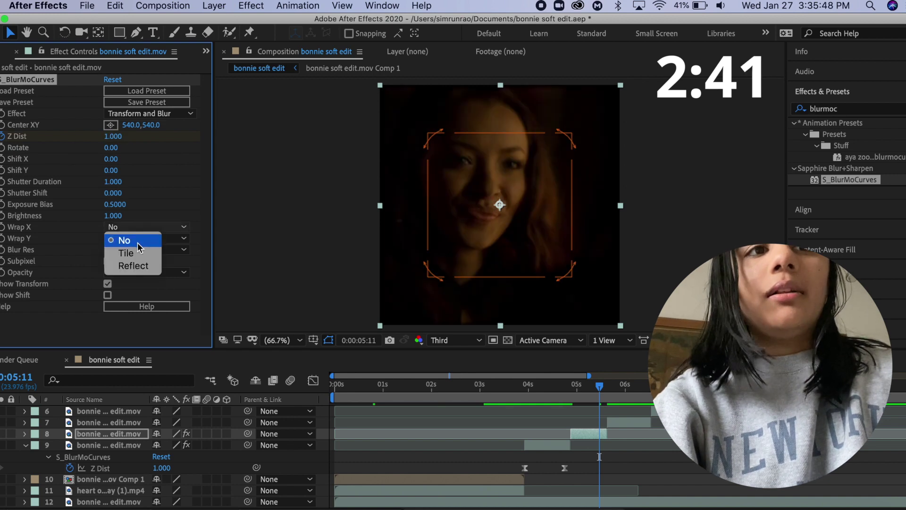
left_click(134, 249)
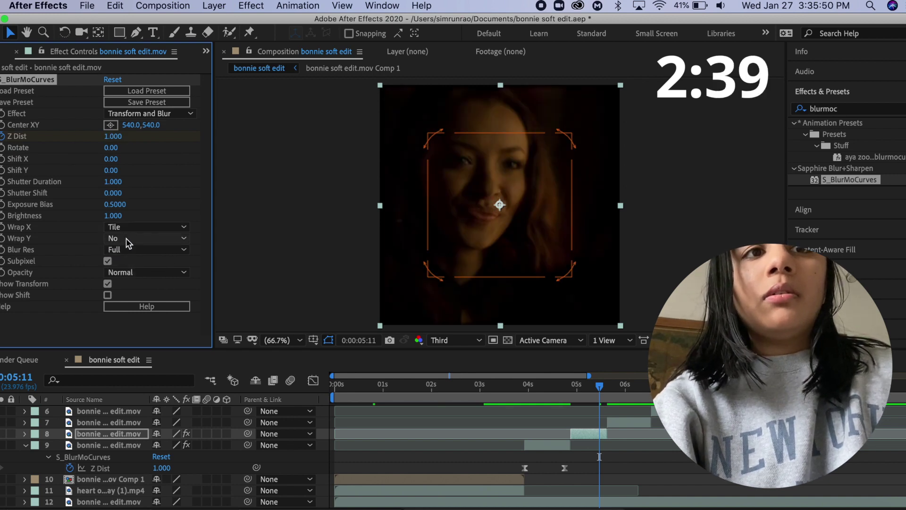
left_click(125, 238)
left_click(124, 238)
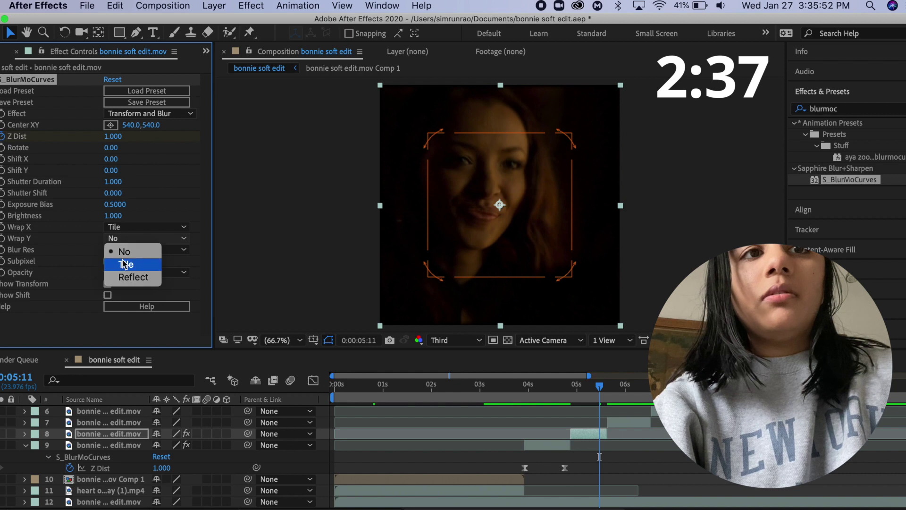
left_click(128, 261)
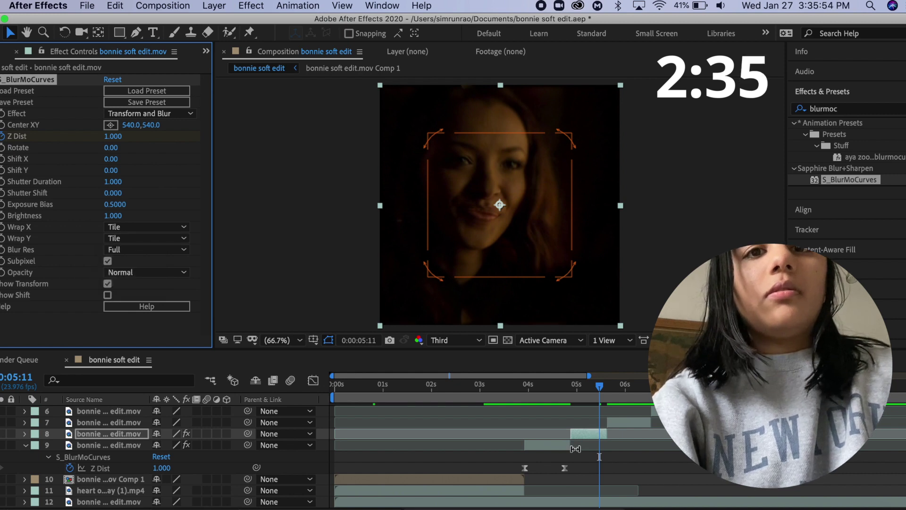
Apply Easy Ease to layer 8's Z Dist keyframes and check the Chrome countdown
key("u")
left_click(599, 457)
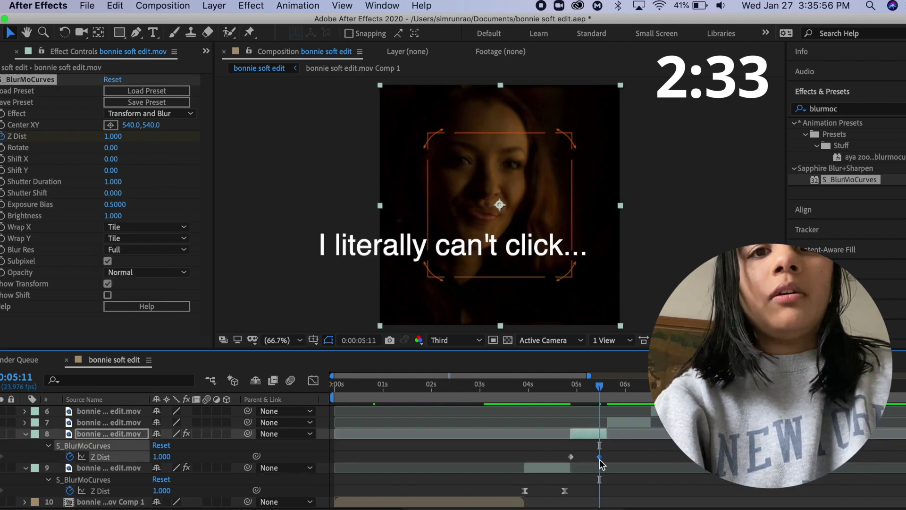
right_click(599, 457)
left_click(554, 459)
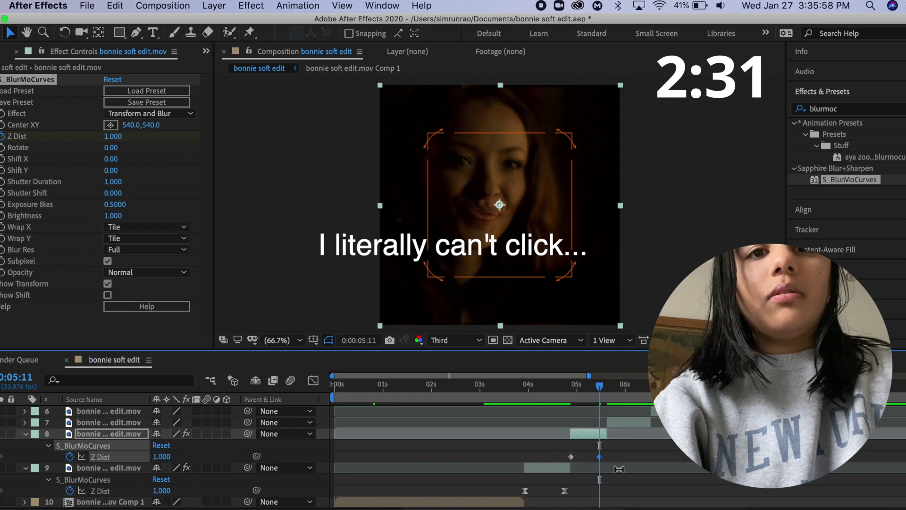
left_click_drag(618, 469, 553, 451)
right_click(599, 458)
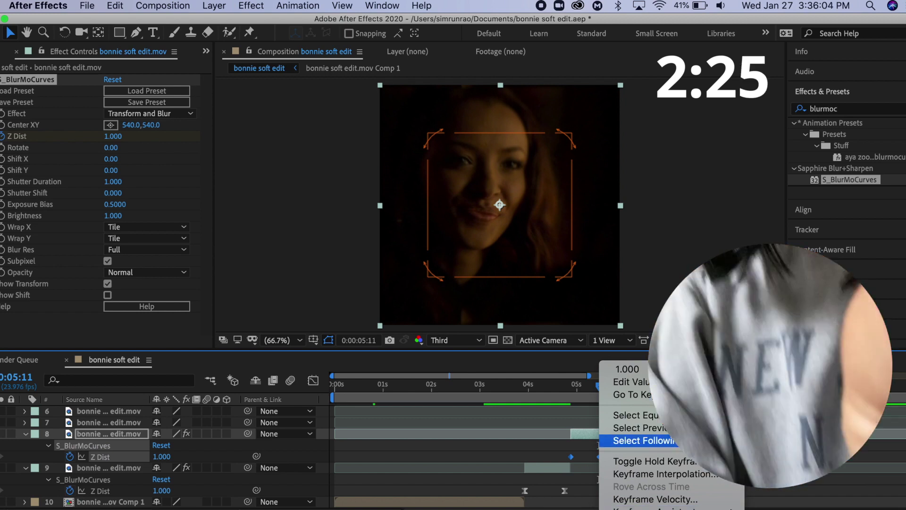
mouse_move(669, 508)
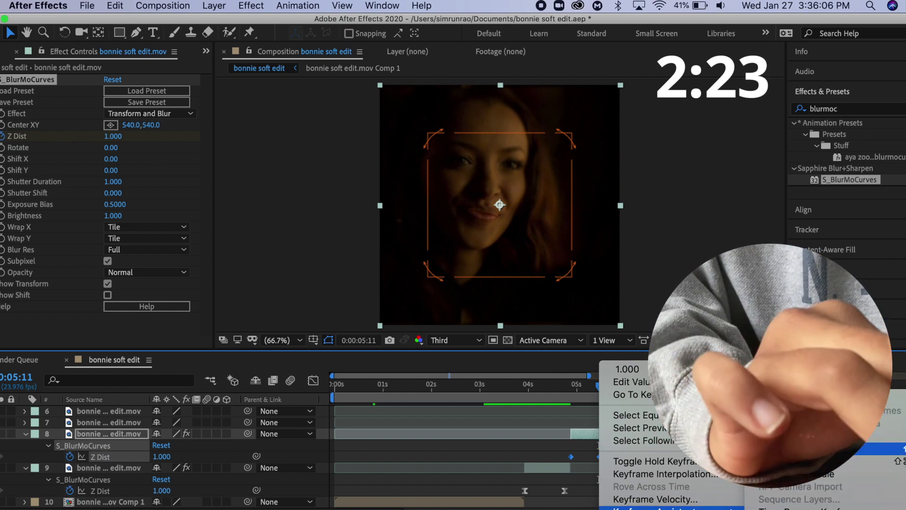
left_click(802, 448)
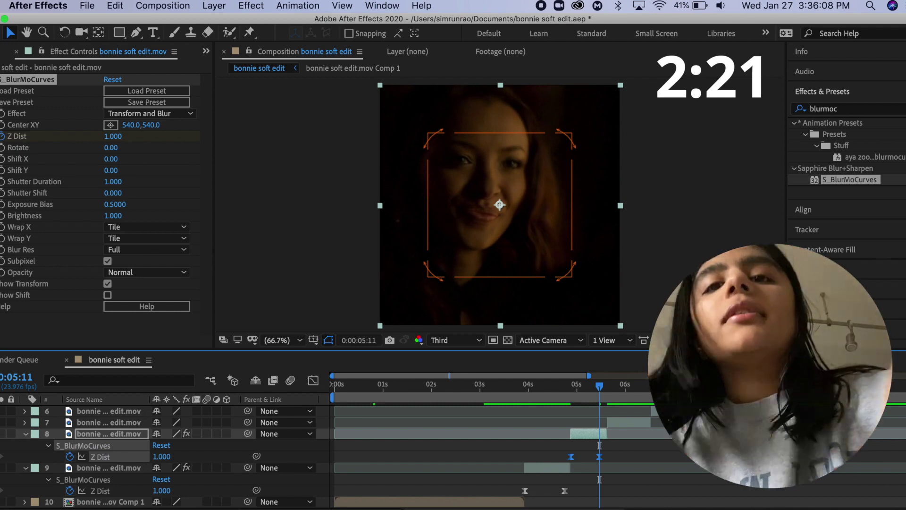
left_click(391, 507)
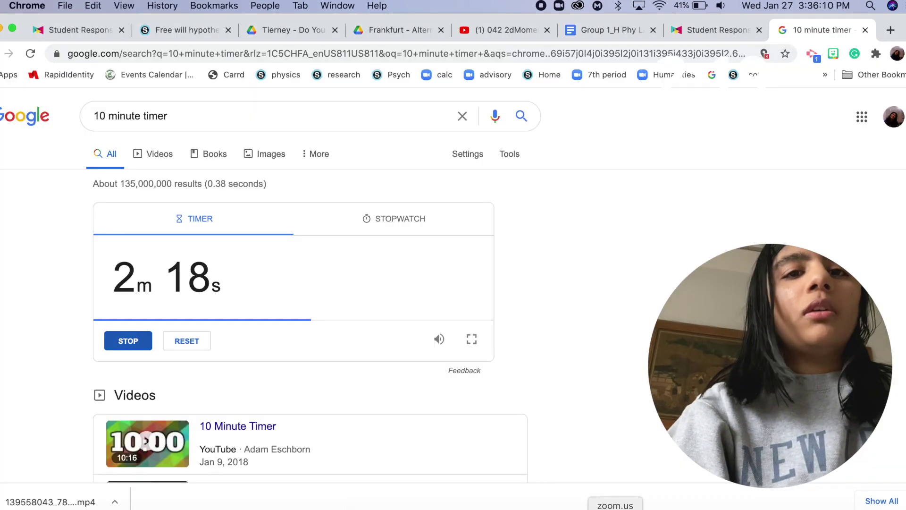
left_click(679, 508)
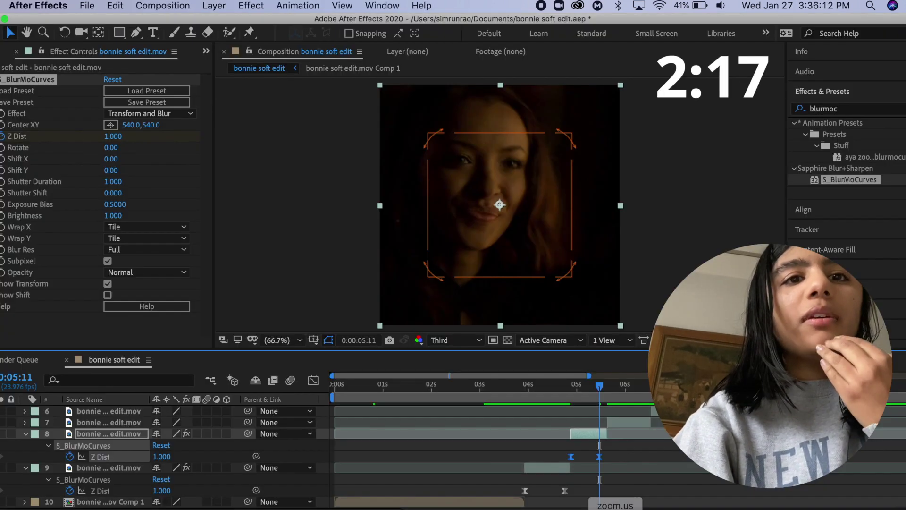
left_click(311, 380)
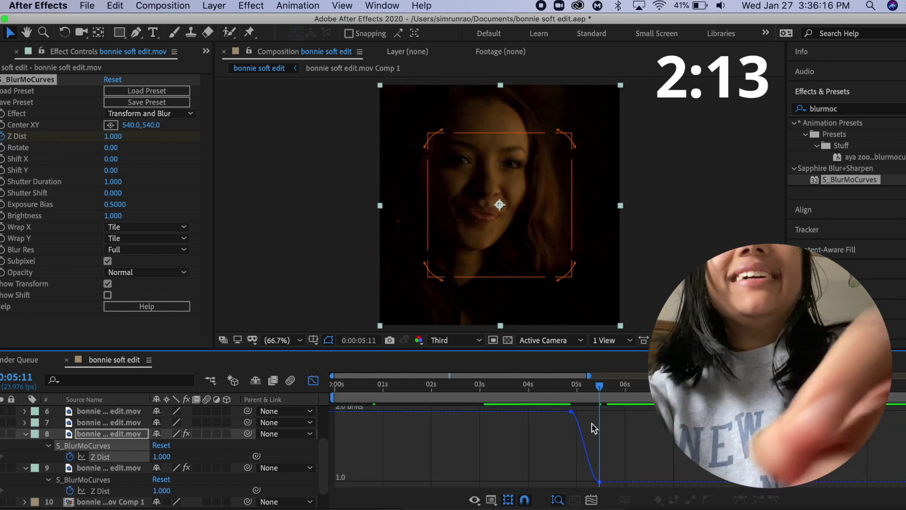
left_click(574, 417)
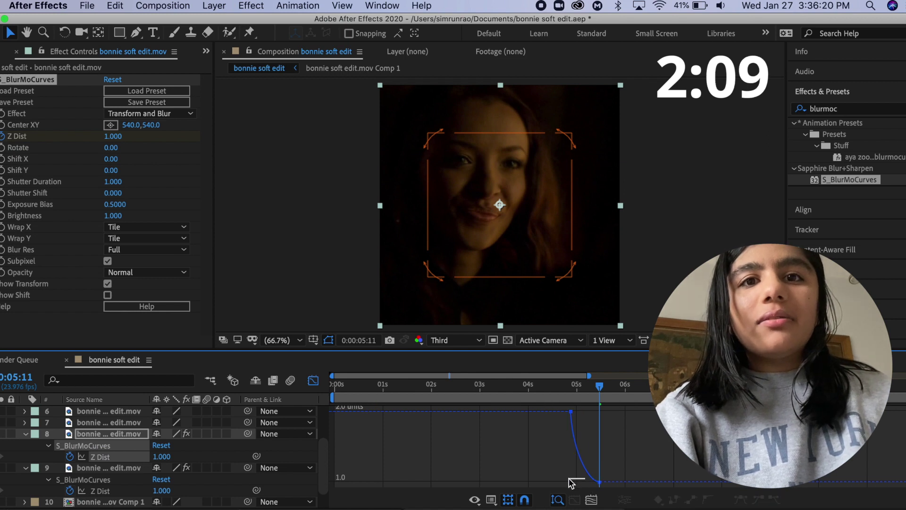
left_click(590, 483)
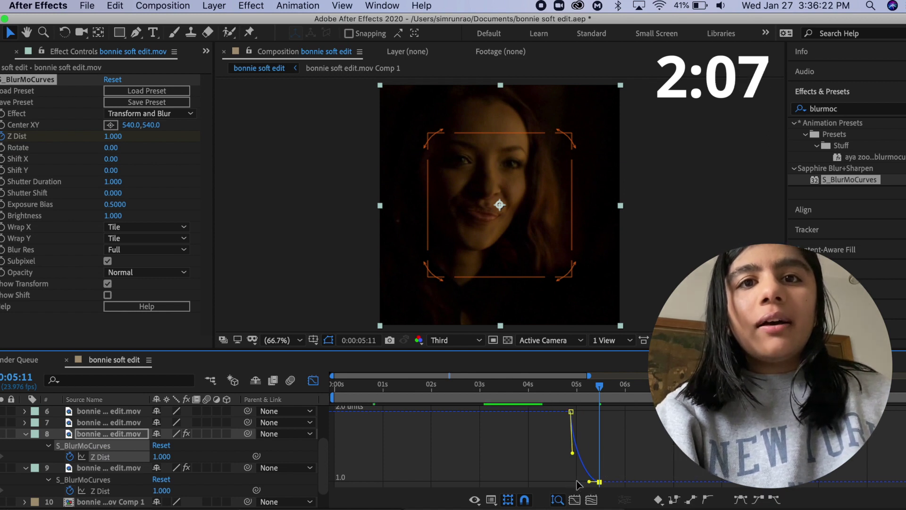
mouse_move(572, 451)
left_click(572, 458)
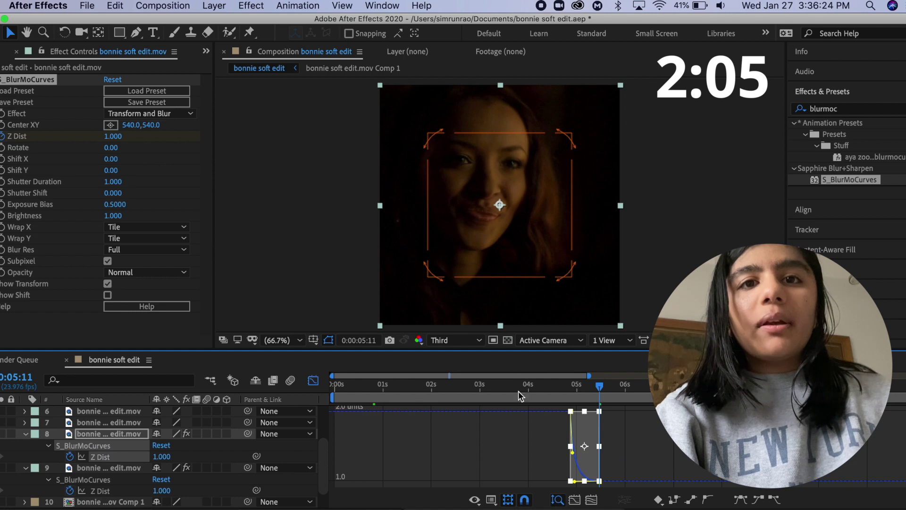
left_click(313, 386)
left_click_drag(610, 394, 609, 399)
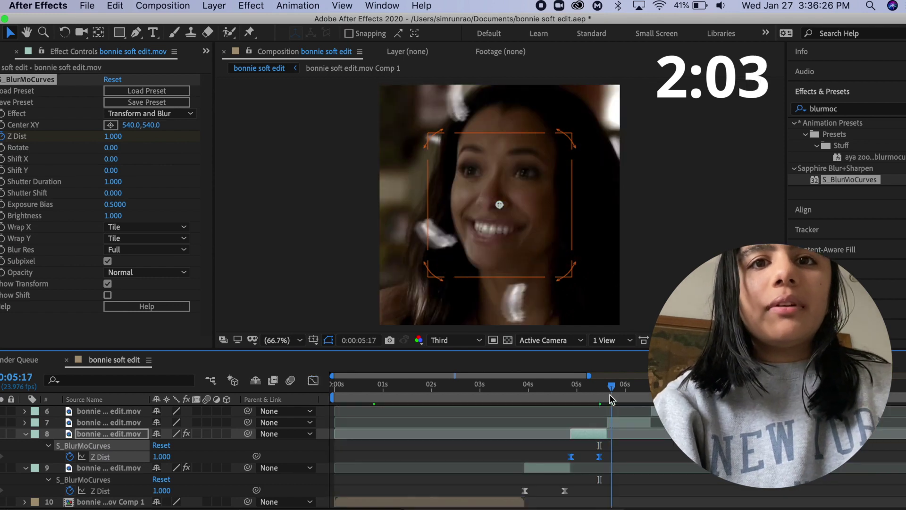
left_click(623, 423)
Search 'wipe' and apply S_WipeCircle to layer 7
left_click(861, 109)
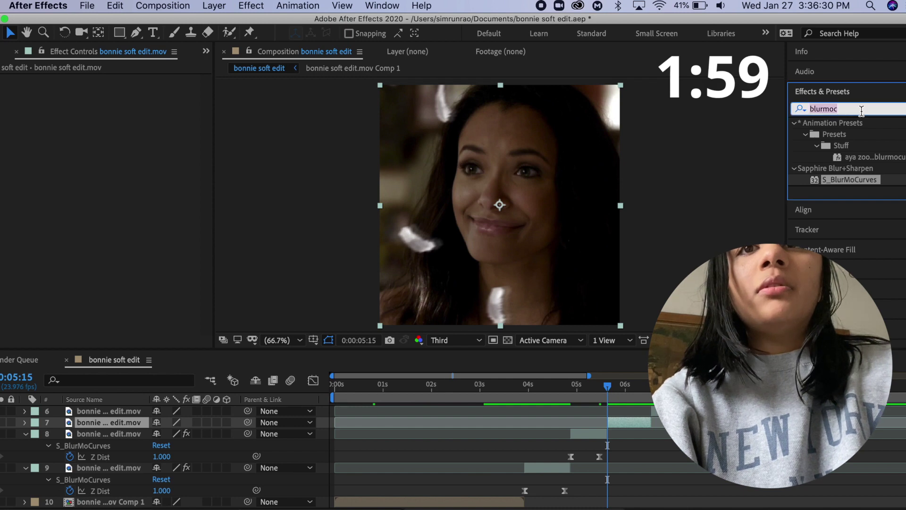
key("BackSpace")
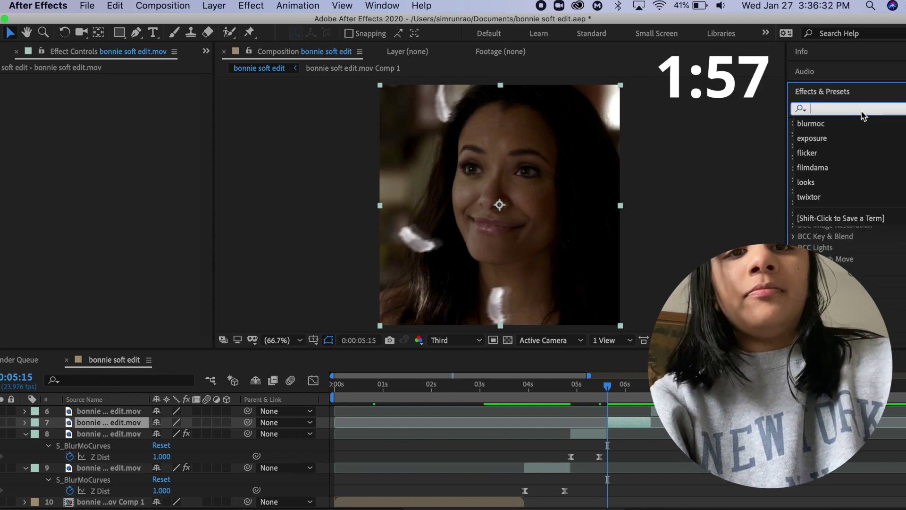
type("wipe")
scroll(852, 202, "down", 5)
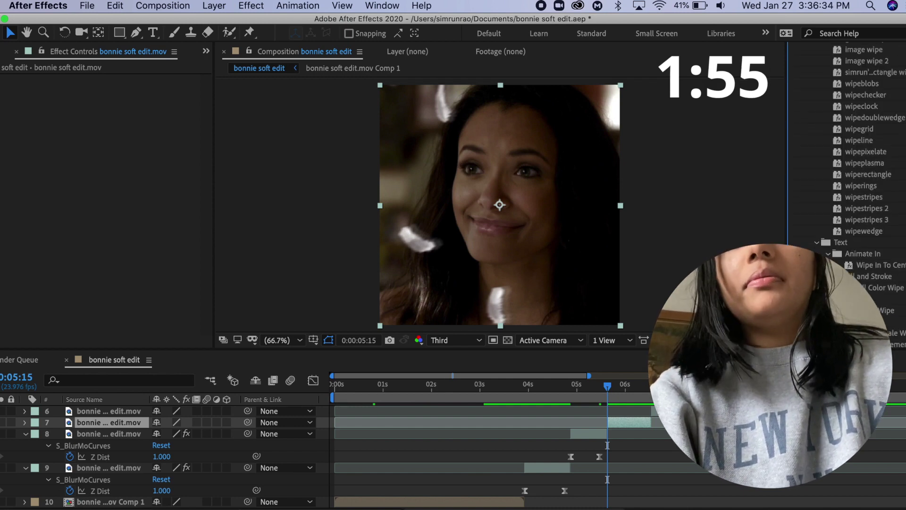
scroll(852, 203, "down", 5)
scroll(852, 203, "down", 5)
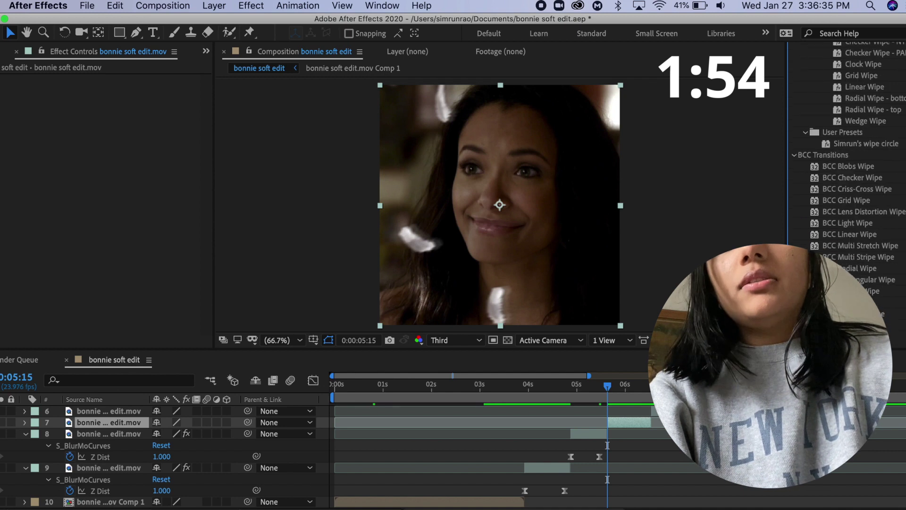
scroll(852, 203, "down", 5)
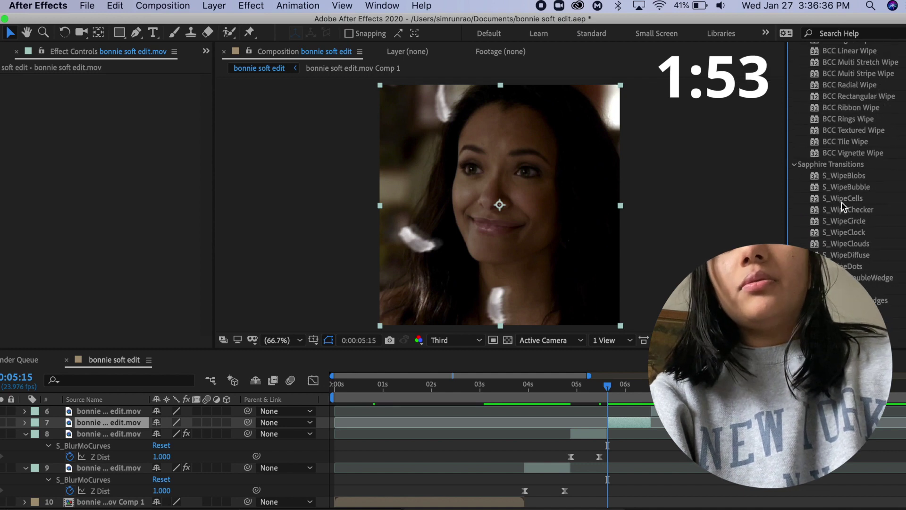
left_click(843, 221)
left_click_drag(94, 235, 94, 234)
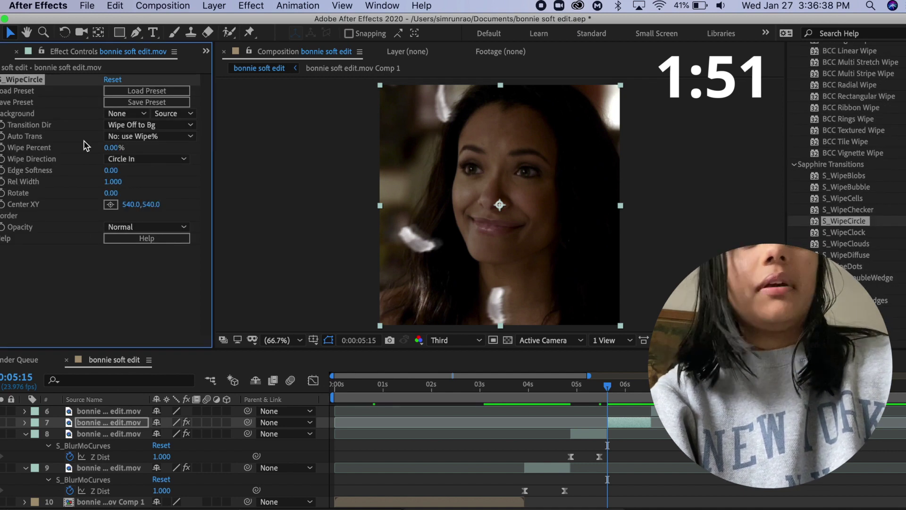
Keyframe Wipe Percent at 50%, then 0% at 0:06:05, and preview the wipe
left_click(120, 150)
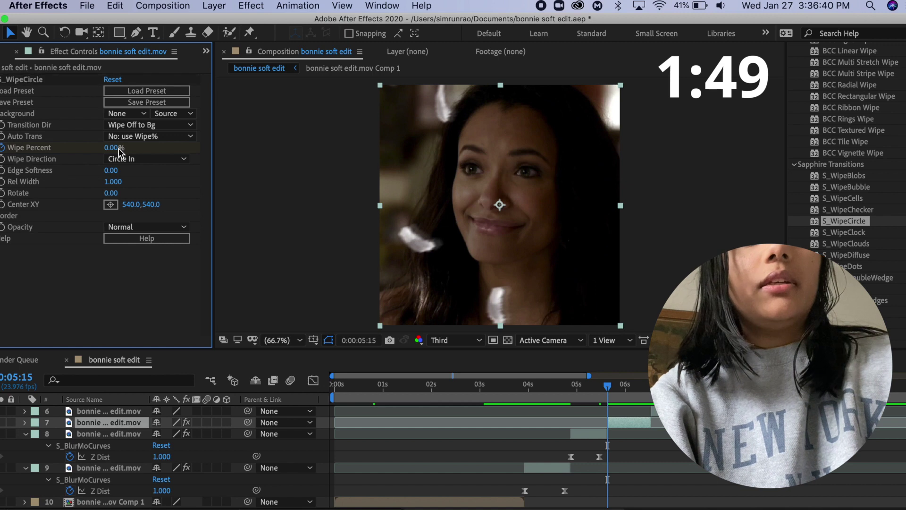
type("50")
key("Return")
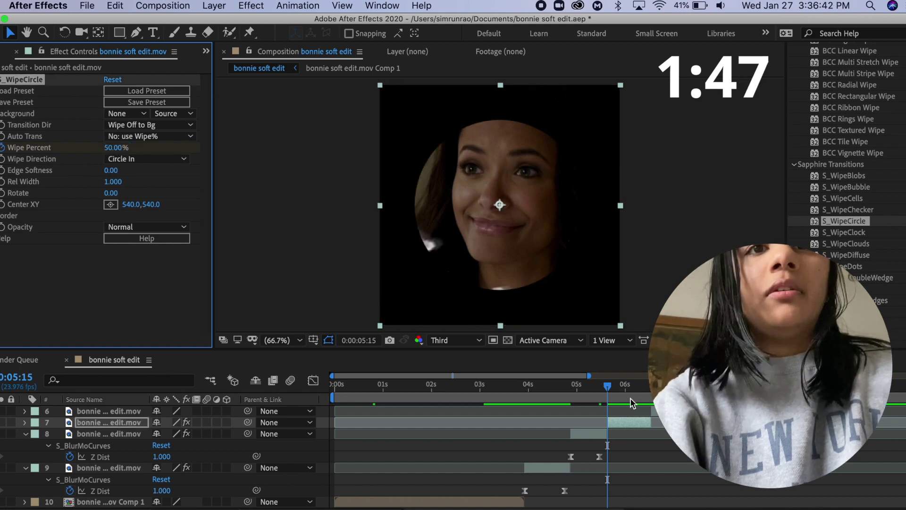
left_click(636, 387)
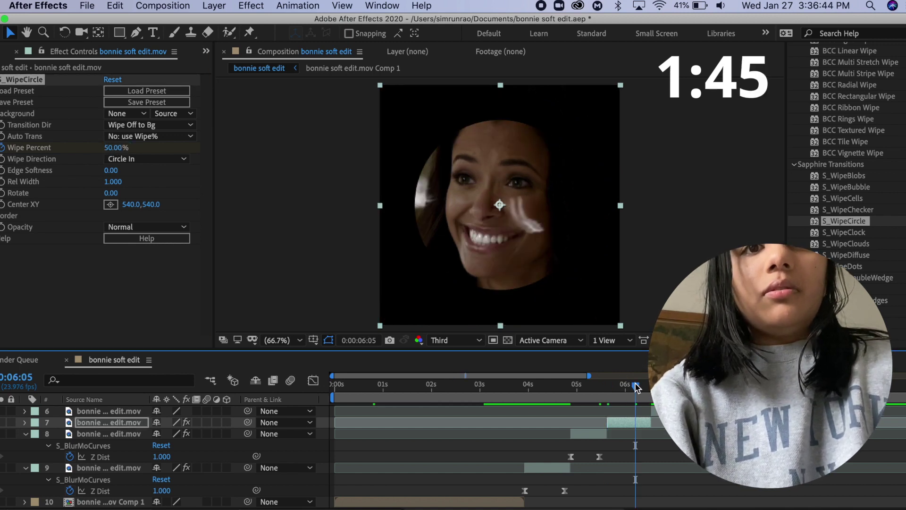
left_click(106, 151)
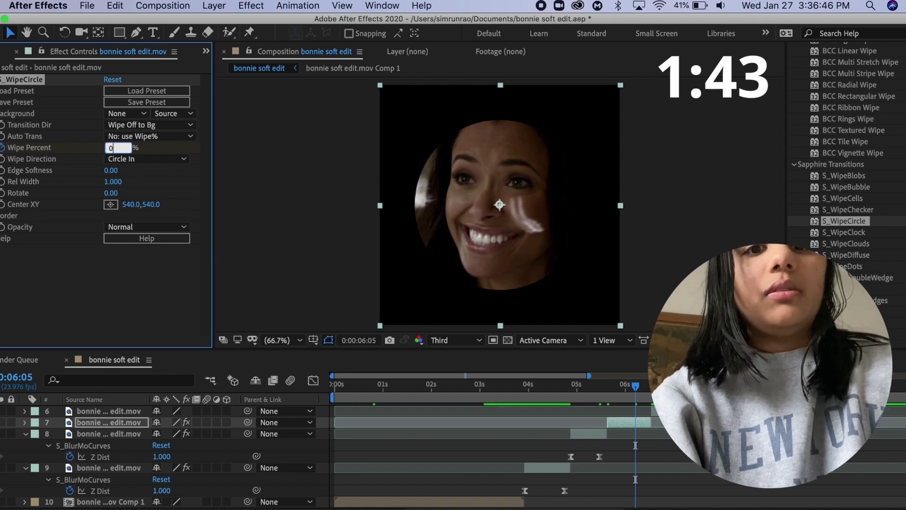
left_click(551, 397)
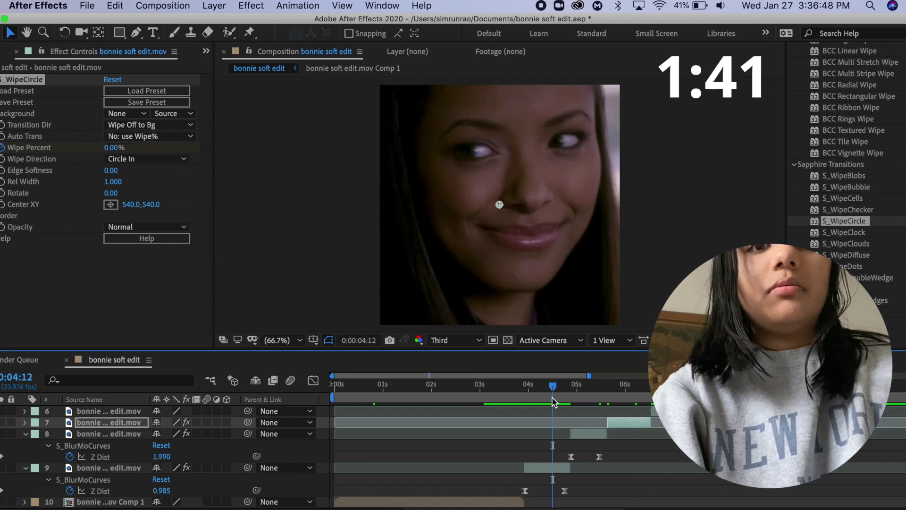
key("space")
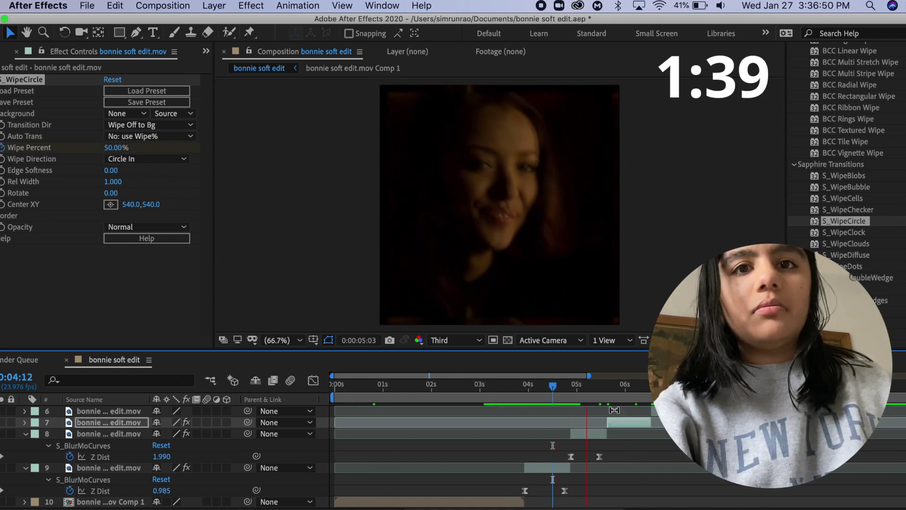
key("space")
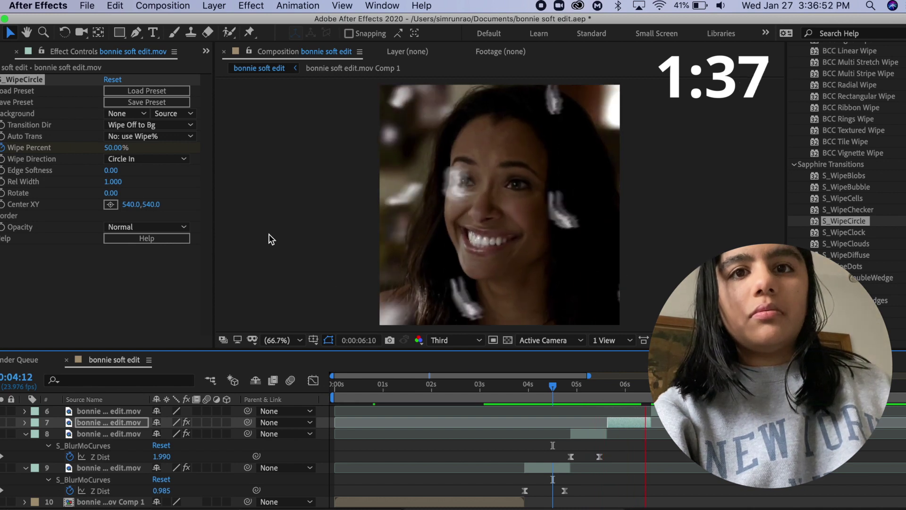
Apply Easy Ease to both Wipe Percent keyframes, preview, and save
key("u")
left_click_drag(600, 437, 658, 462)
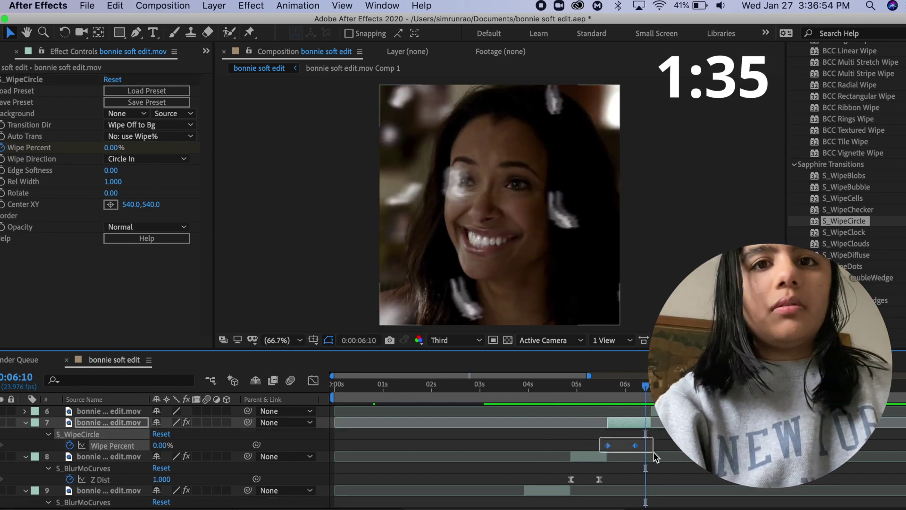
right_click(635, 446)
mouse_move(700, 507)
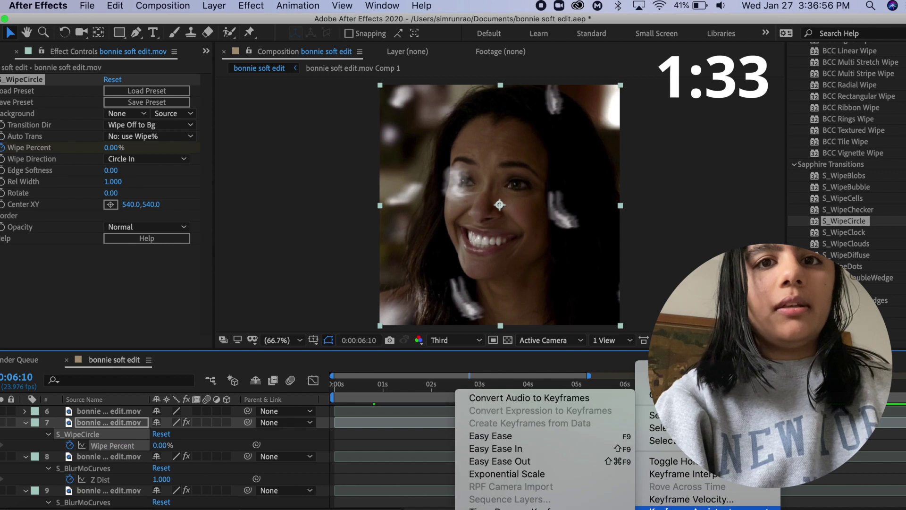
left_click(513, 433)
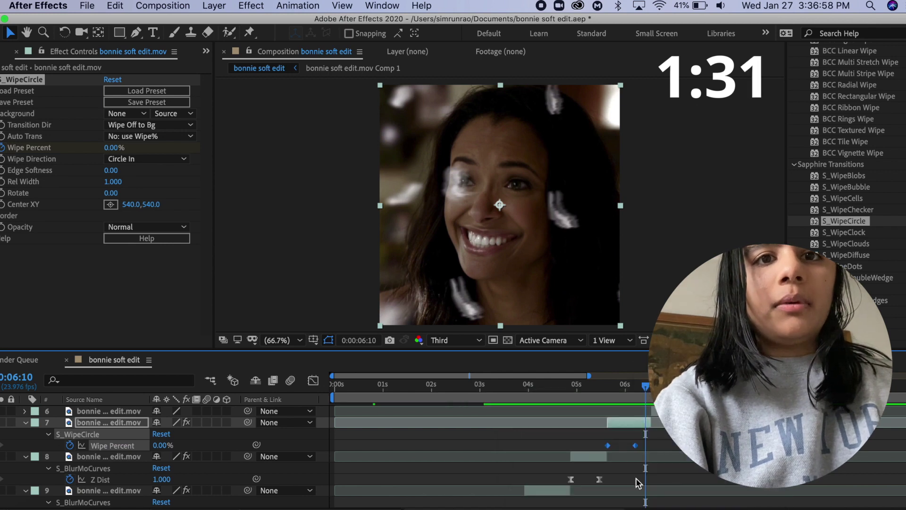
right_click(634, 447)
mouse_move(700, 507)
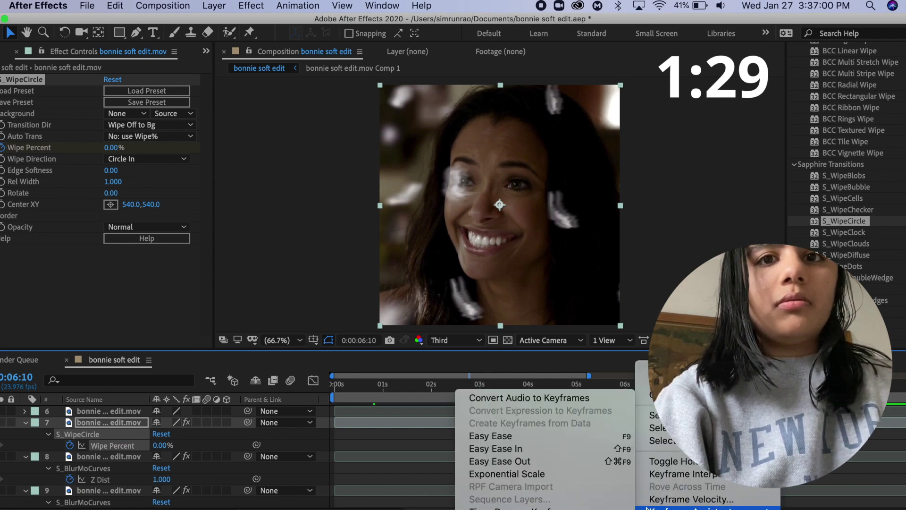
left_click(518, 433)
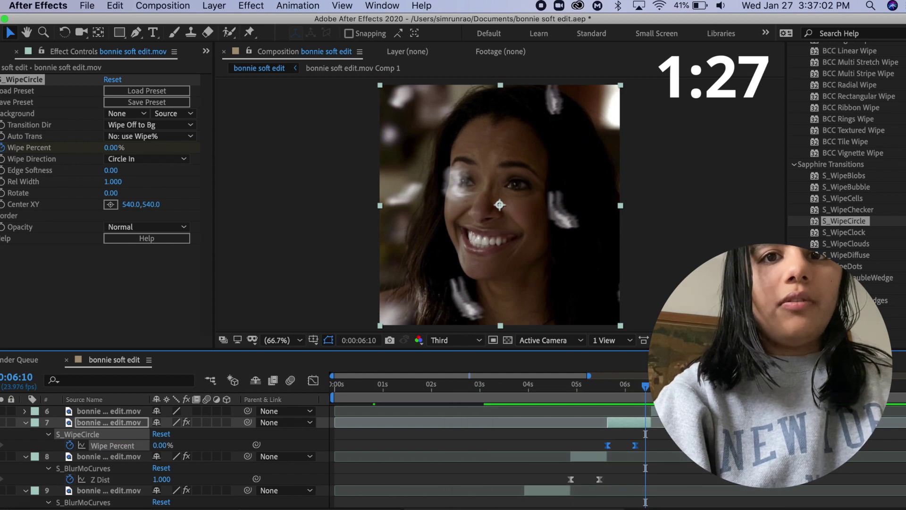
key("space")
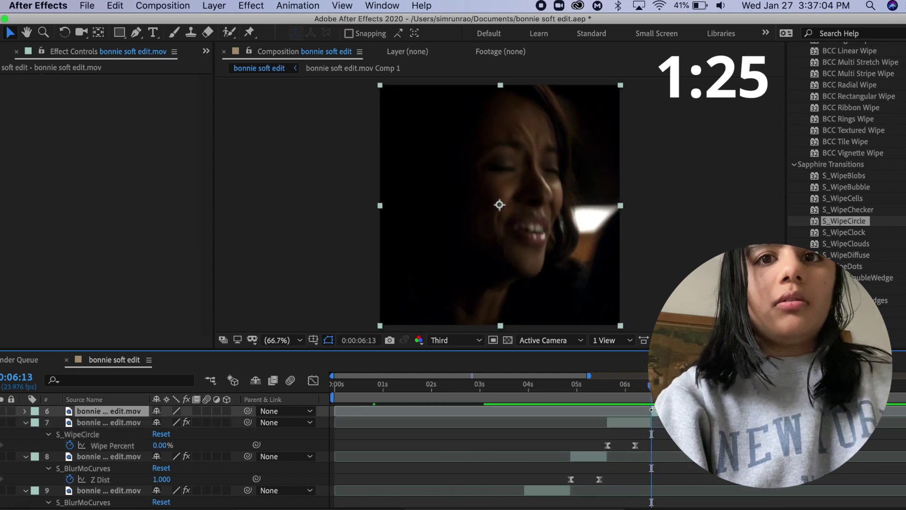
key("super+s")
Locate Feather Overlay Transition (1).mp4 with a Spotlight 'feather' search and drag it into the Project panel
left_click(870, 6)
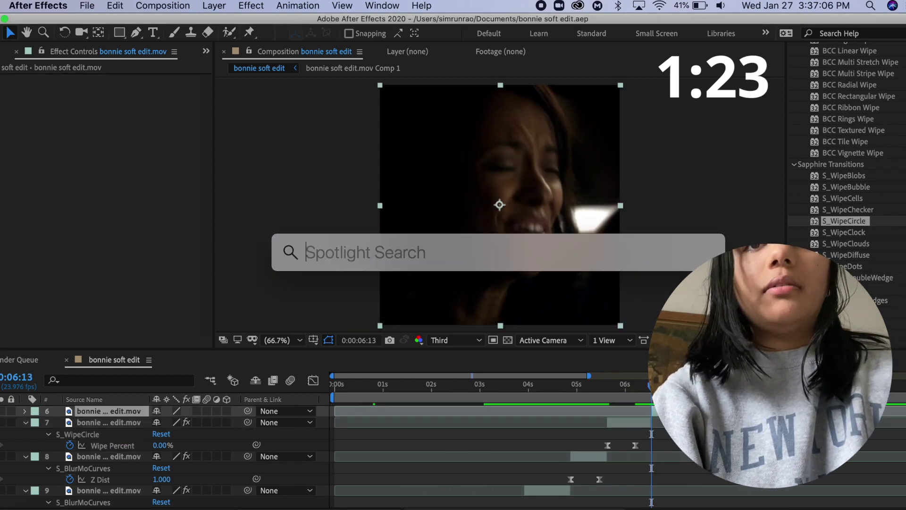
type("feather")
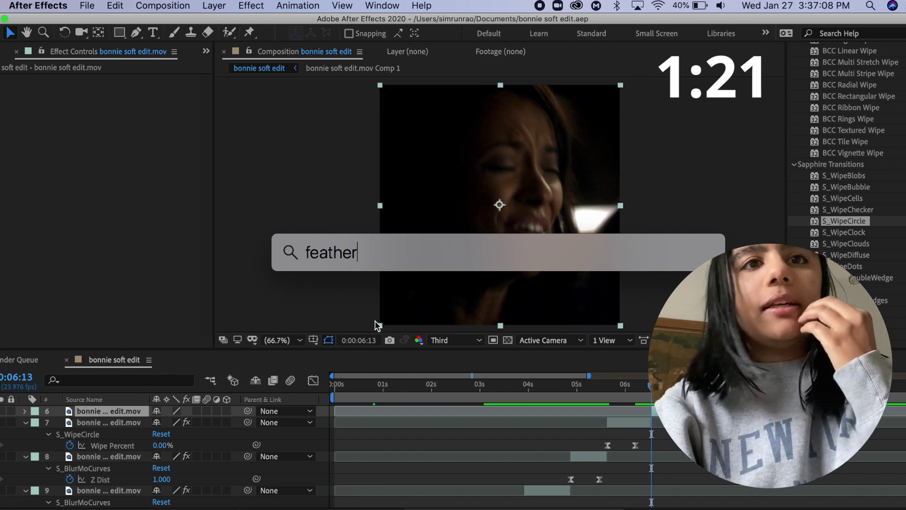
type(".mov")
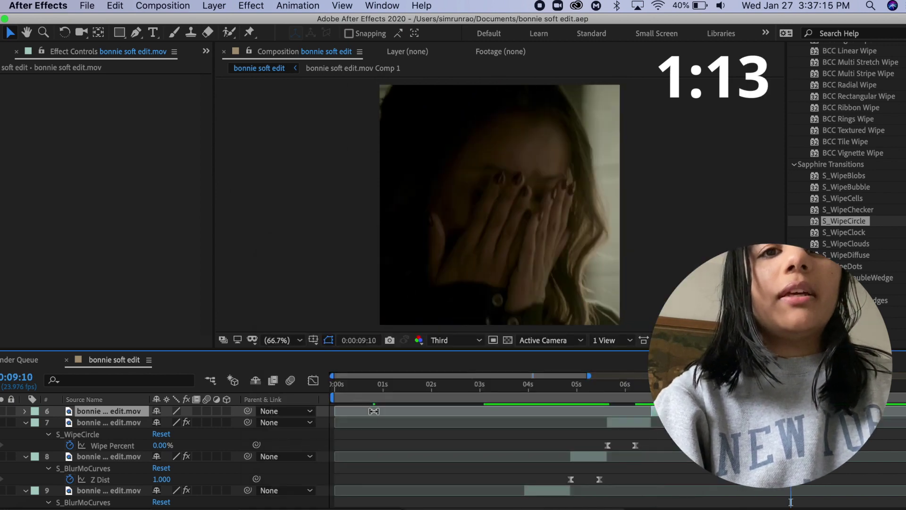
scroll(374, 411, "up", 5)
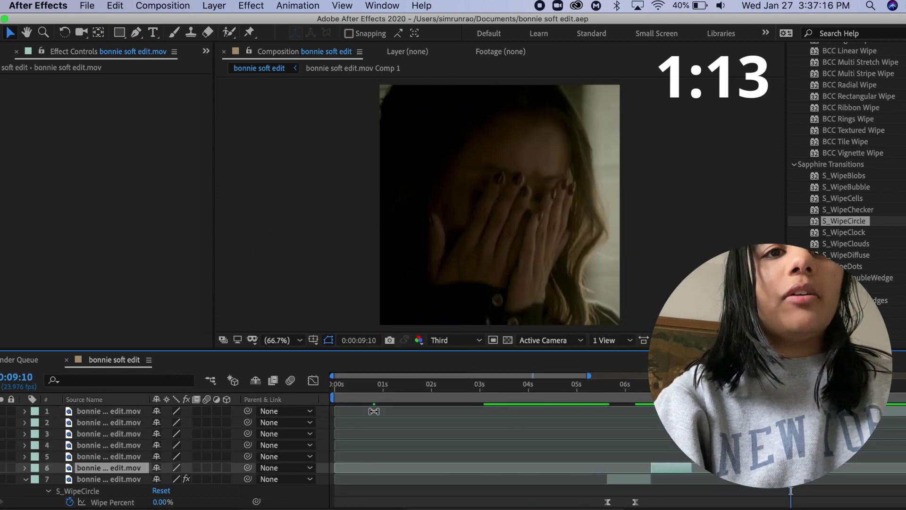
scroll(484, 467, "right", 3)
scroll(484, 467, "right", 2)
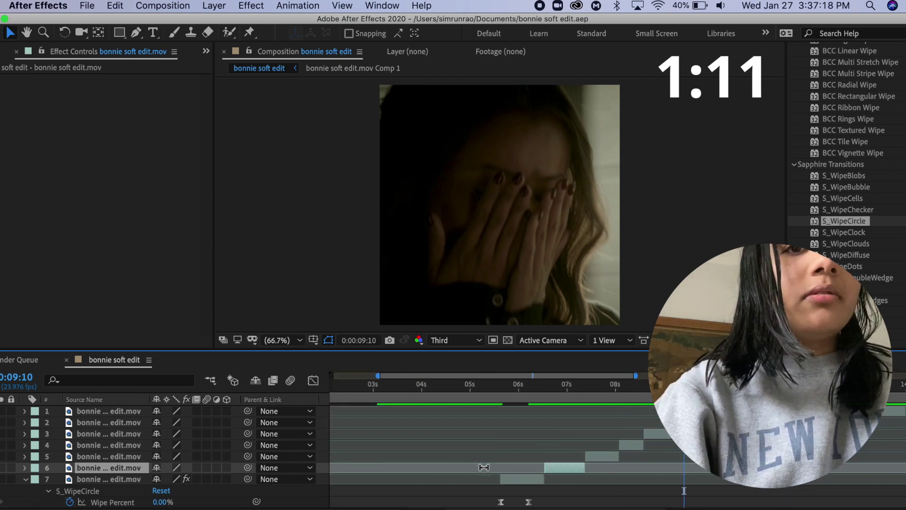
left_click(870, 5)
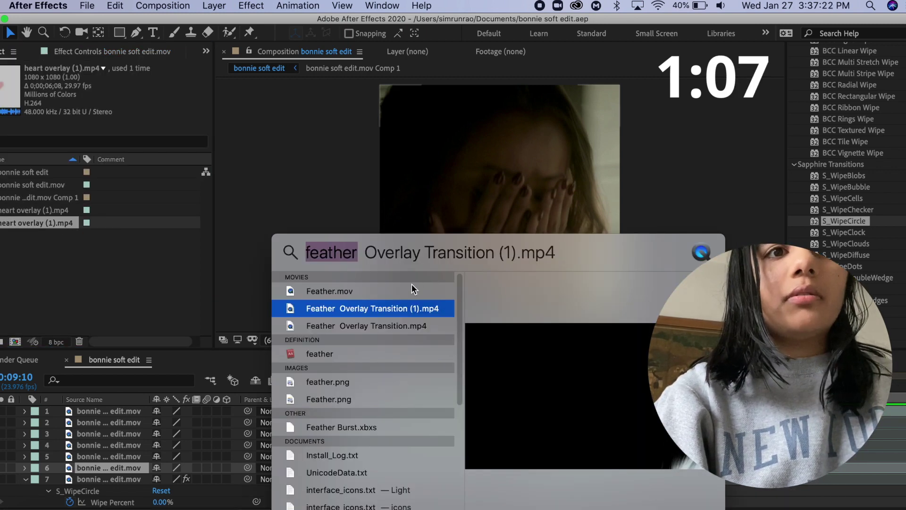
left_click_drag(373, 308, 109, 283)
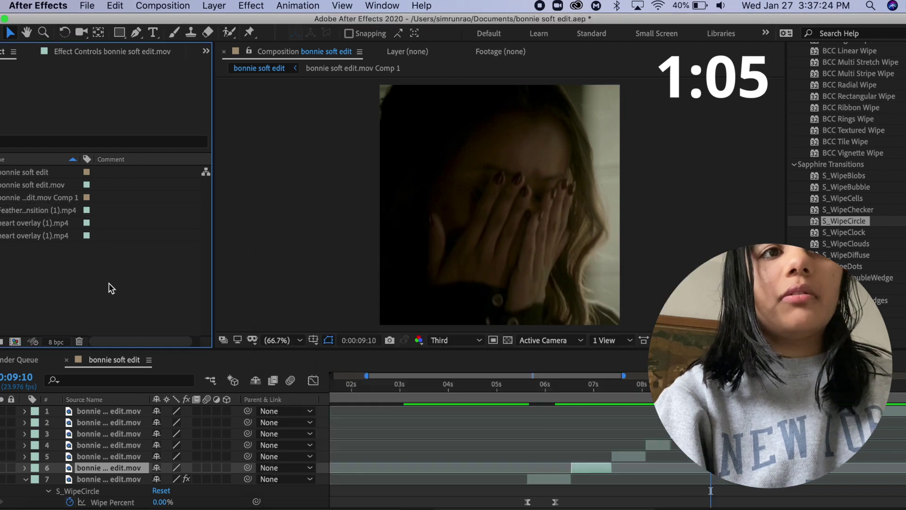
Place the feather clip as layer 6 near 0:06, scale it to 150%, and preview
left_click_drag(71, 209, 523, 462)
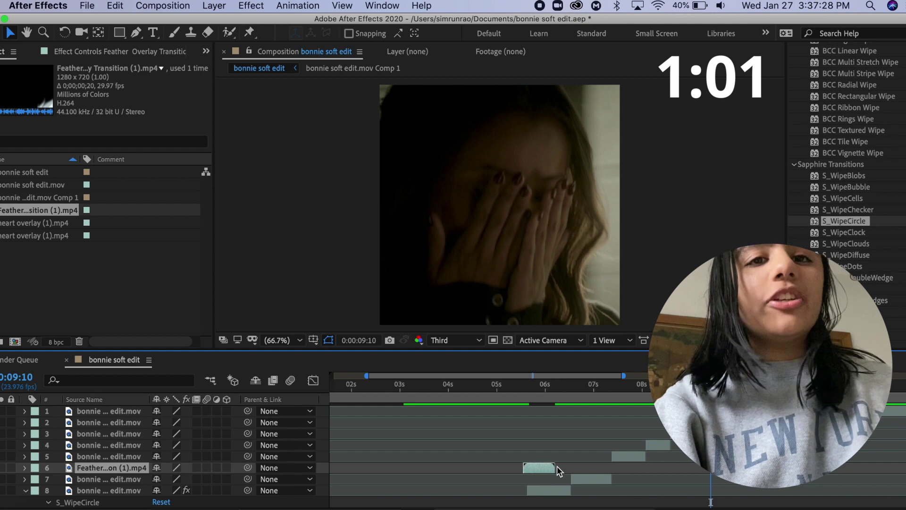
left_click_drag(556, 468, 579, 467)
scroll(576, 466, "up", 4)
scroll(575, 466, "up", 3)
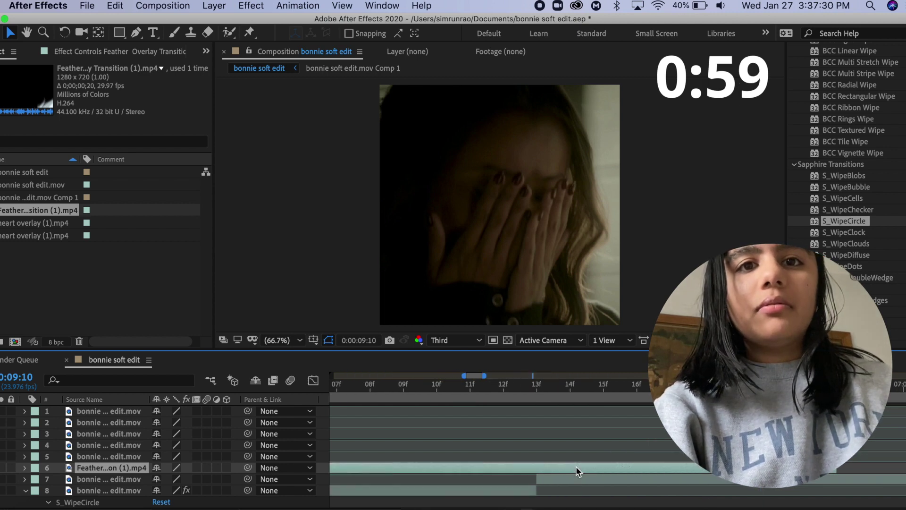
scroll(572, 465, "down", 3)
left_click(596, 394)
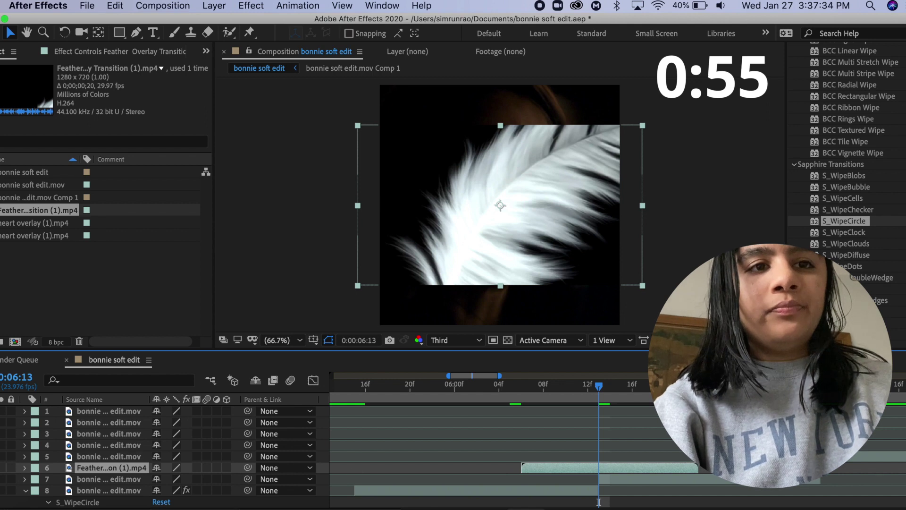
key("s")
left_click_drag(180, 479, 208, 480)
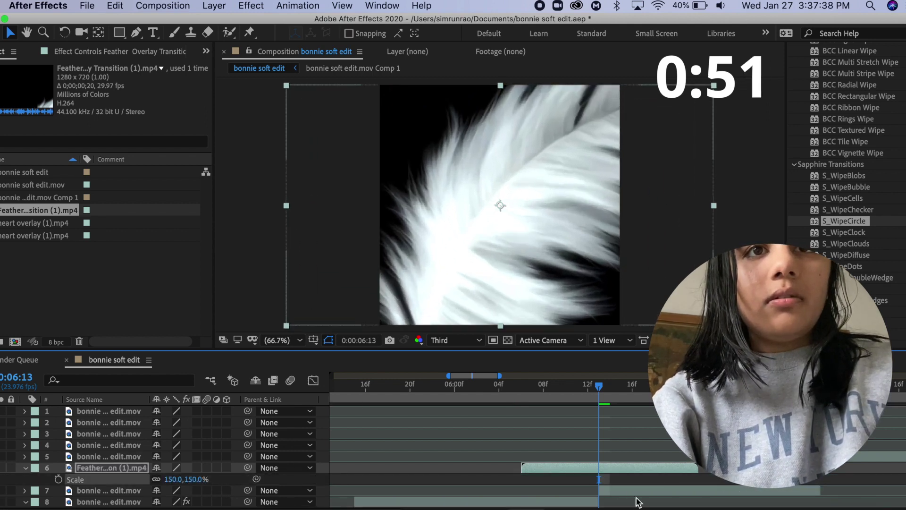
left_click_drag(533, 392, 527, 392)
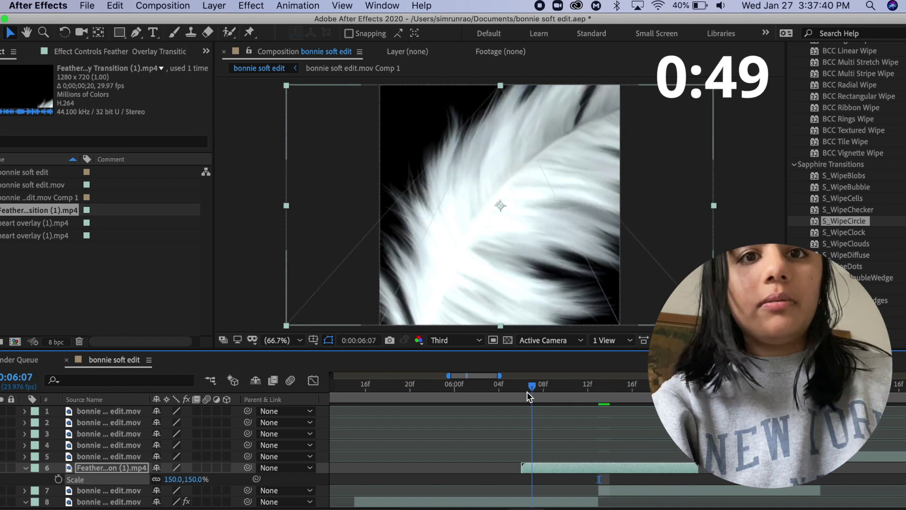
key("space")
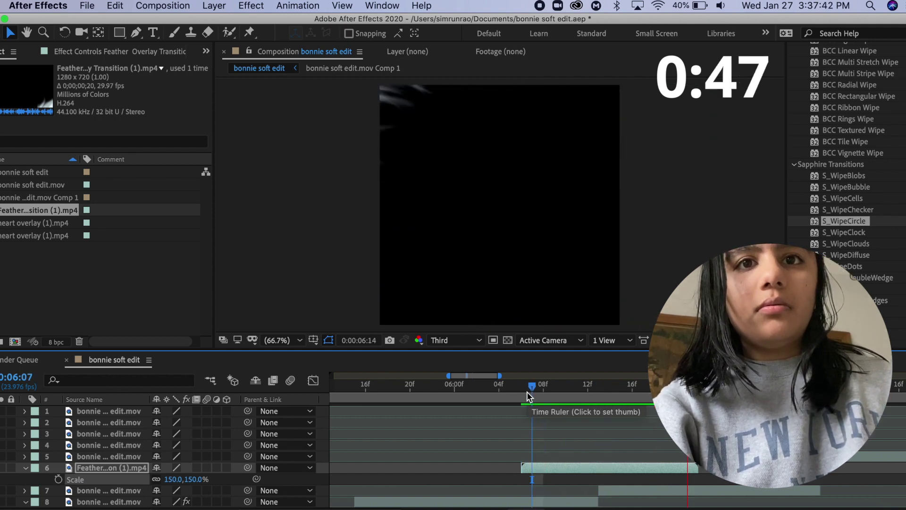
Switch the feather layer's blend mode to Screen and preview the transition
key("space")
key("F4")
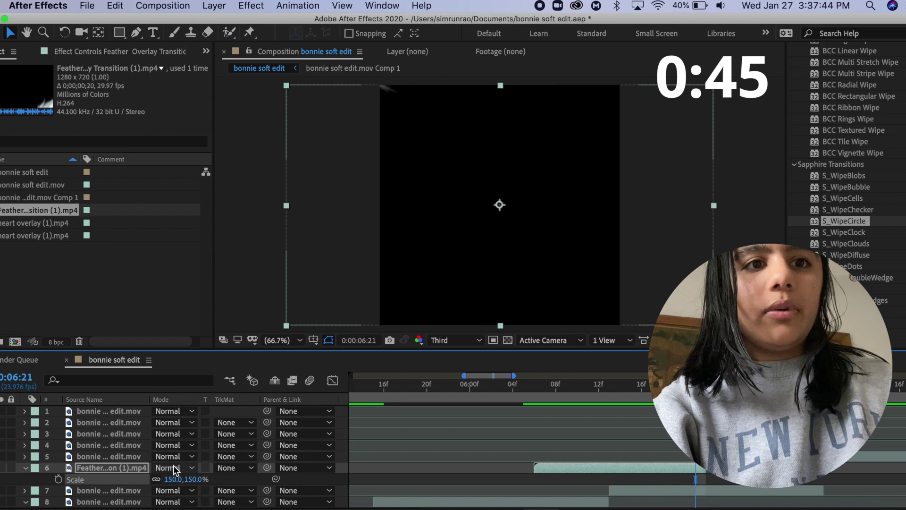
left_click(174, 465)
left_click(205, 167)
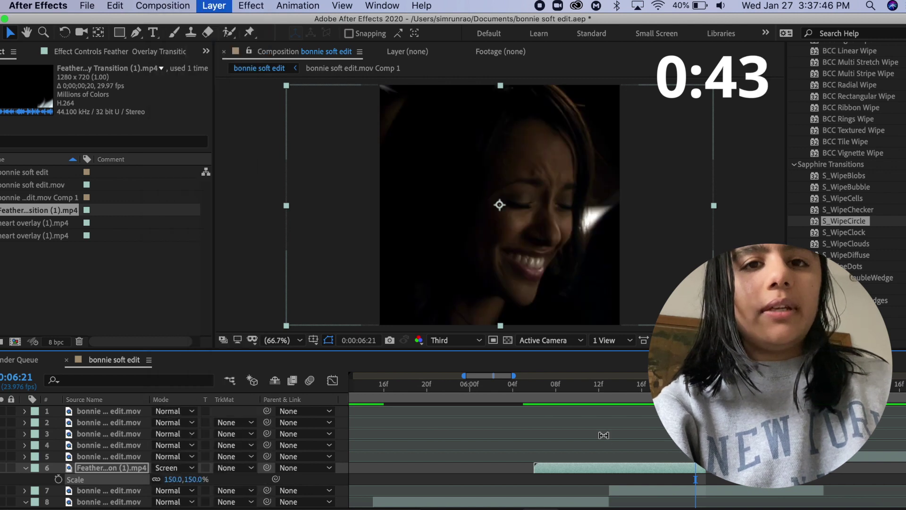
scroll(604, 434, "right", 5)
key("space")
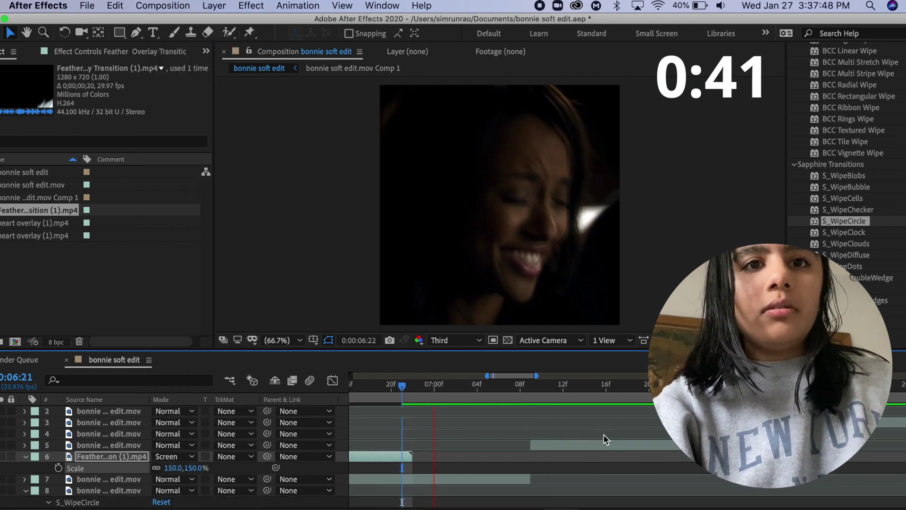
Move the playhead to 07:09, select layer 5's Bonnie clip, and save the project
left_click(531, 386)
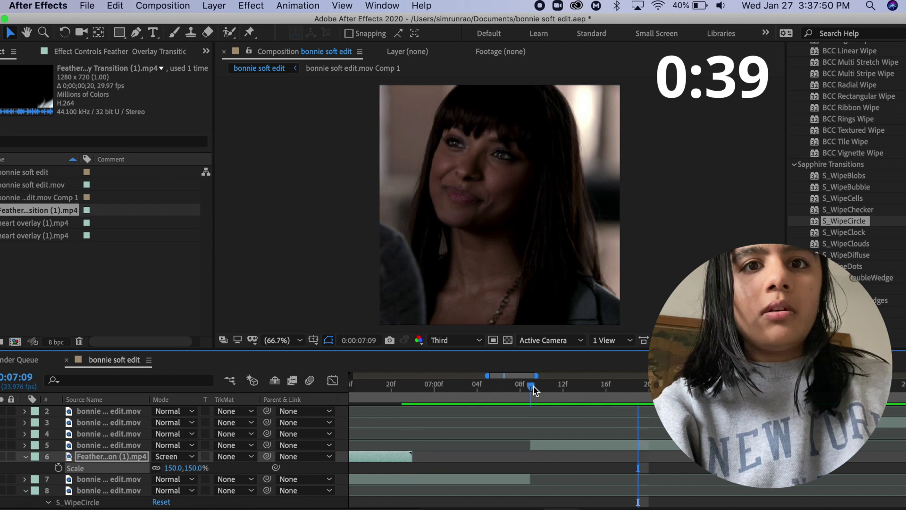
left_click(545, 448)
key("super+s")
key("minus")
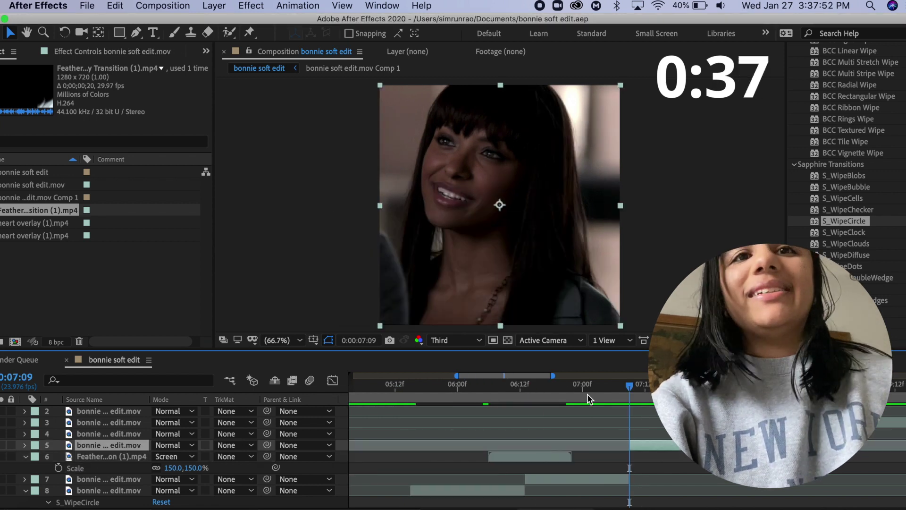
Drag paint.mp4 from the Finder overlays folder into After Effects
key("super+Tab")
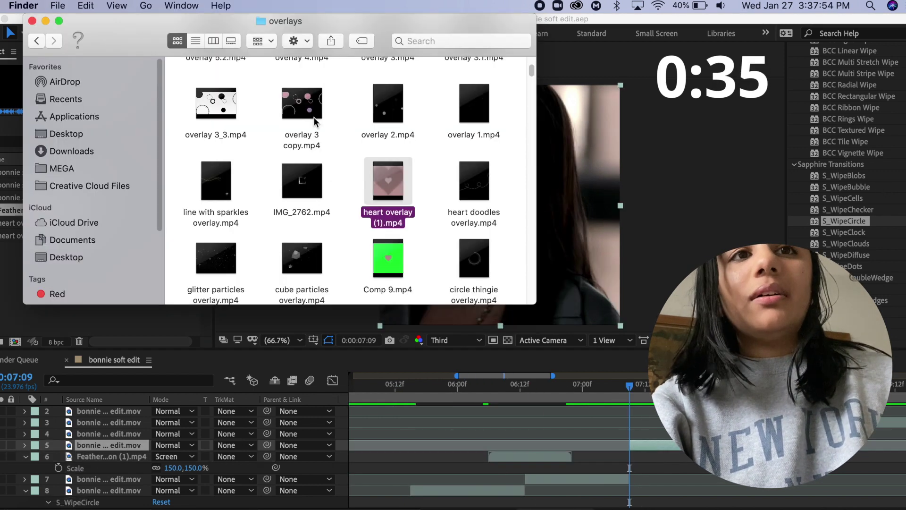
scroll(319, 223, "down", 1)
scroll(320, 224, "down", 3)
scroll(320, 224, "down", 3)
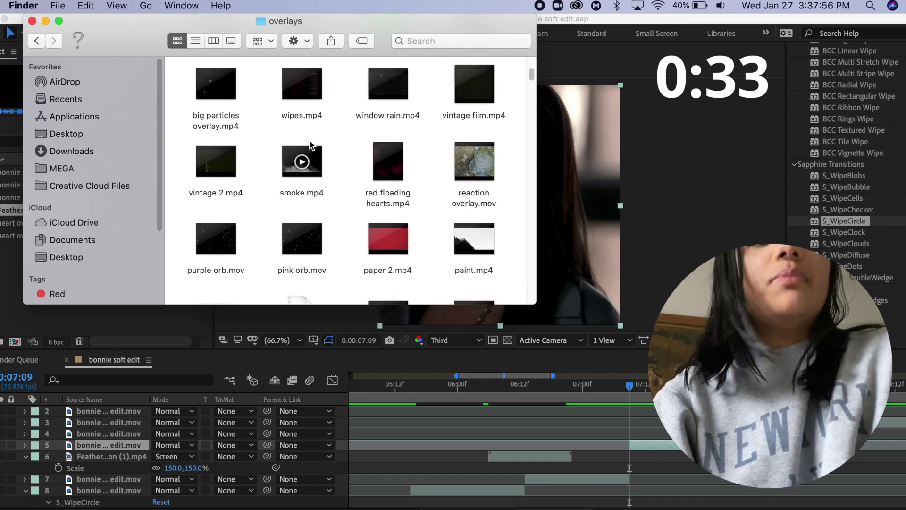
left_click_drag(479, 240, 603, 458)
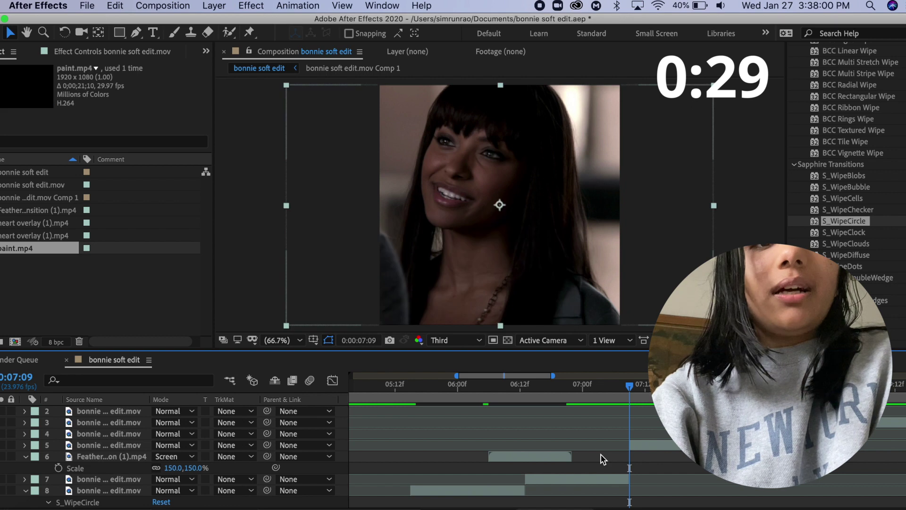
Place paint.mp4 in the timeline starting at 07:09, just above the Bonnie clip
left_click_drag(533, 415, 668, 449)
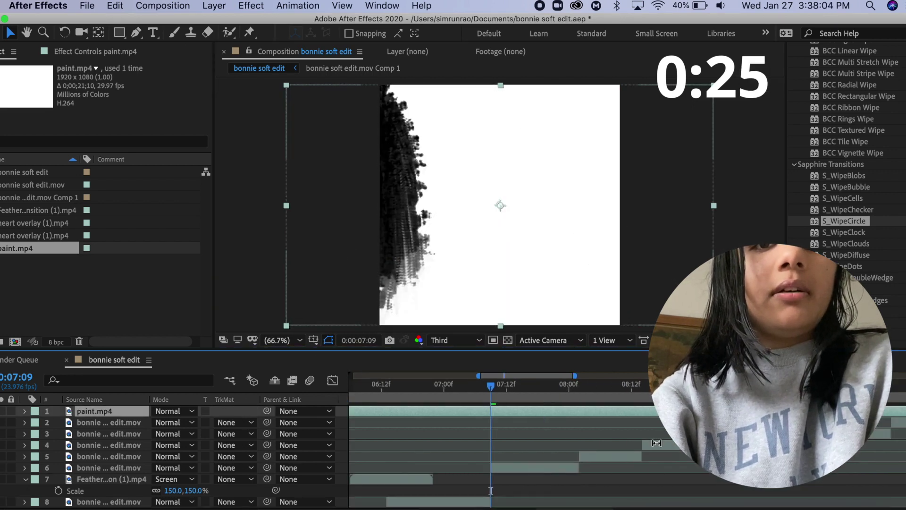
left_click_drag(659, 448, 379, 416)
mouse_move(592, 415)
left_mouse_down()
mouse_move(506, 418)
mouse_move(540, 415)
left_mouse_up()
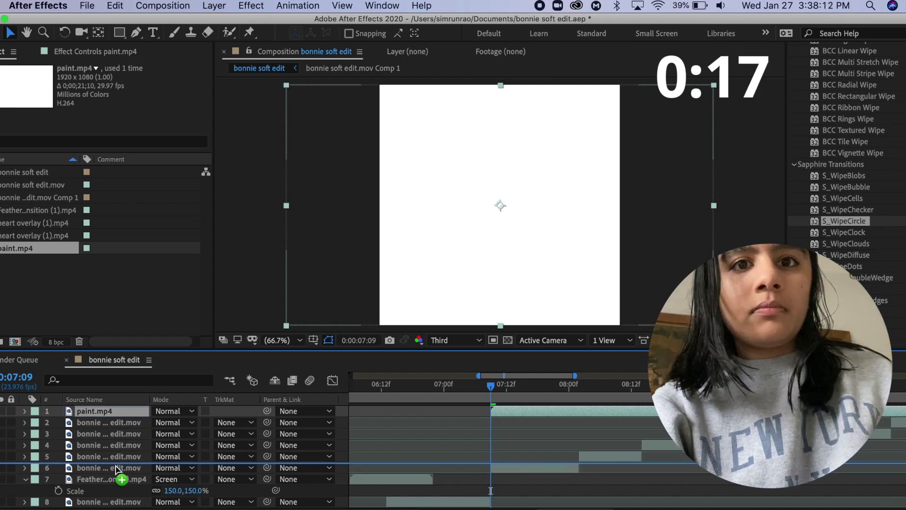
left_click_drag(118, 470, 118, 461)
Enable time remapping on paint.mp4 and raise its remap value at 08:00
right_click(561, 460)
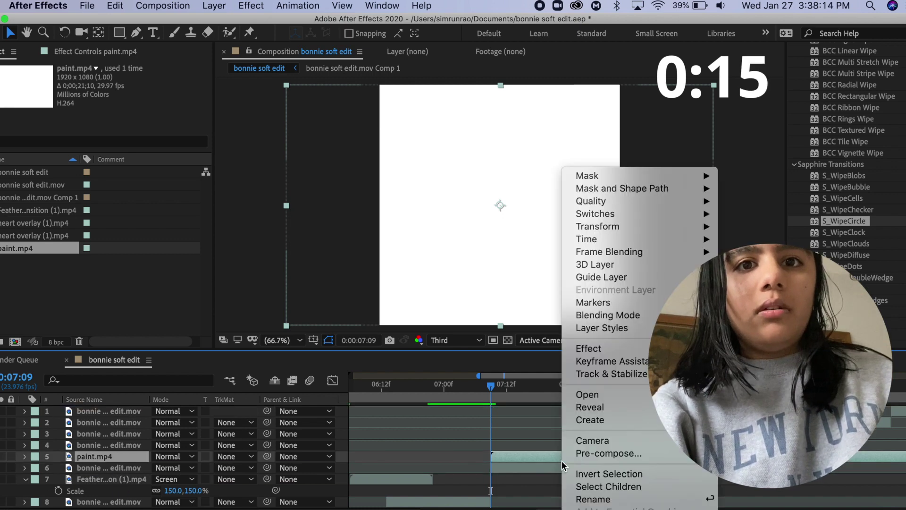
mouse_move(587, 239)
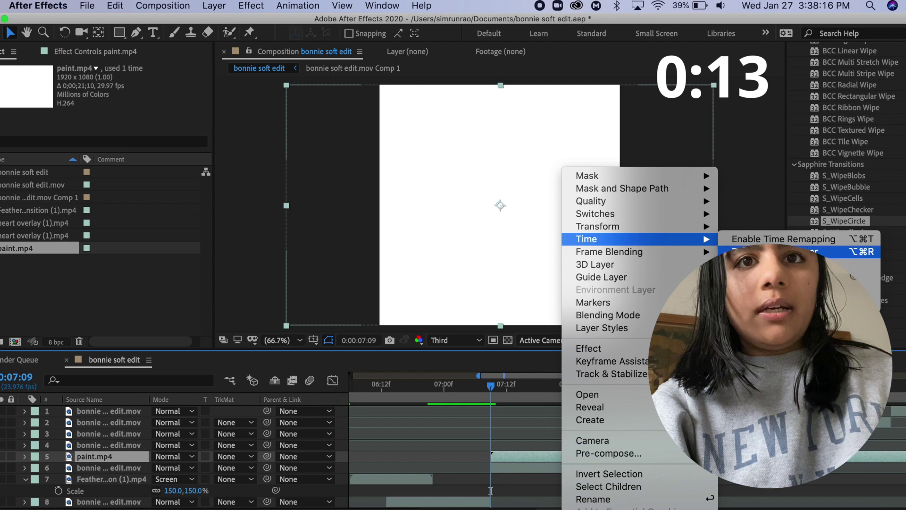
left_click(783, 239)
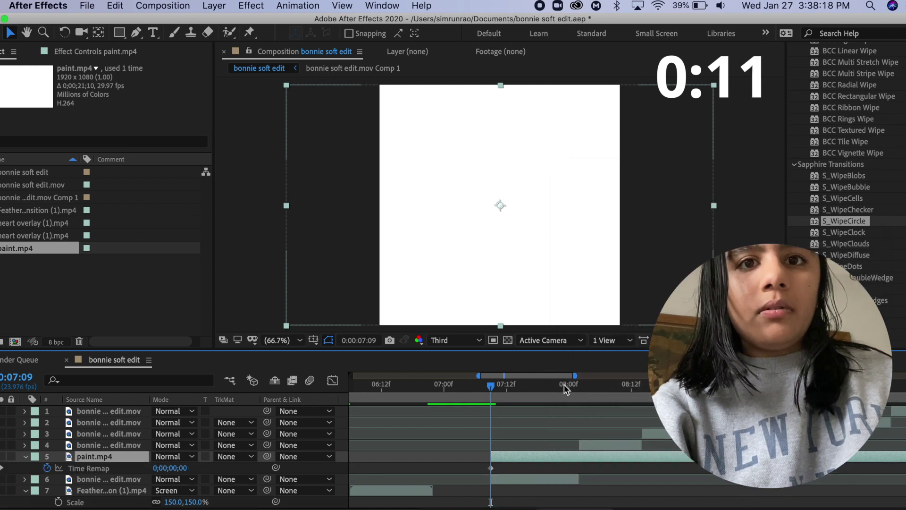
left_click(565, 385)
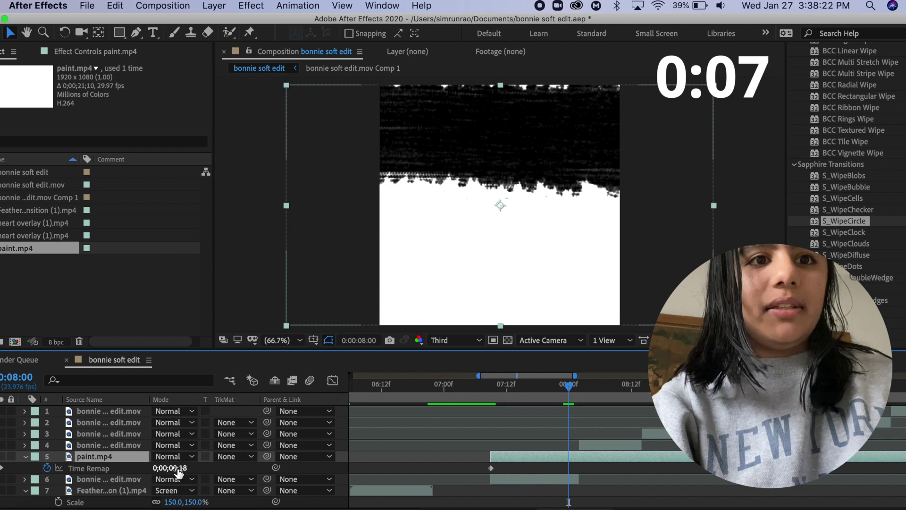
mouse_move(178, 468)
left_mouse_down()
mouse_move(201, 469)
mouse_move(219, 484)
left_mouse_up()
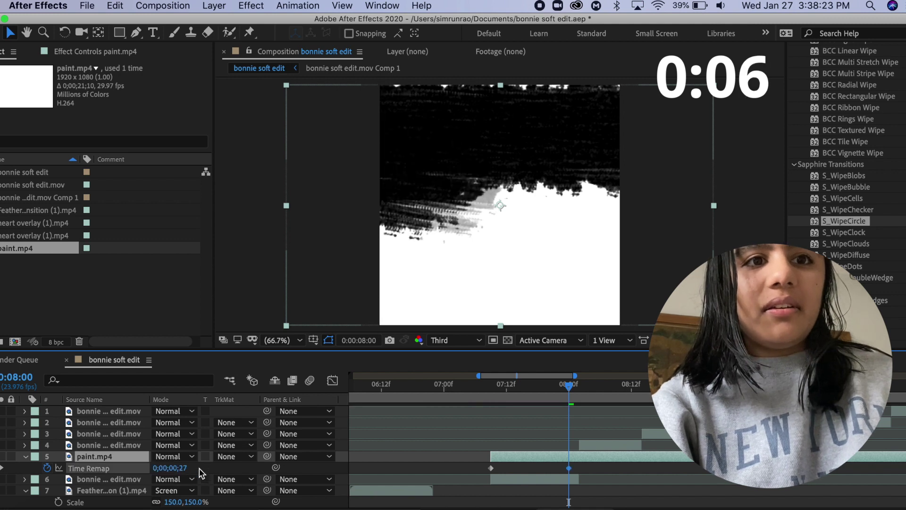
Set the Bonnie clip's track matte to Luma Inverted from paint.mp4, check it, and save
left_click(232, 485)
left_click(235, 503)
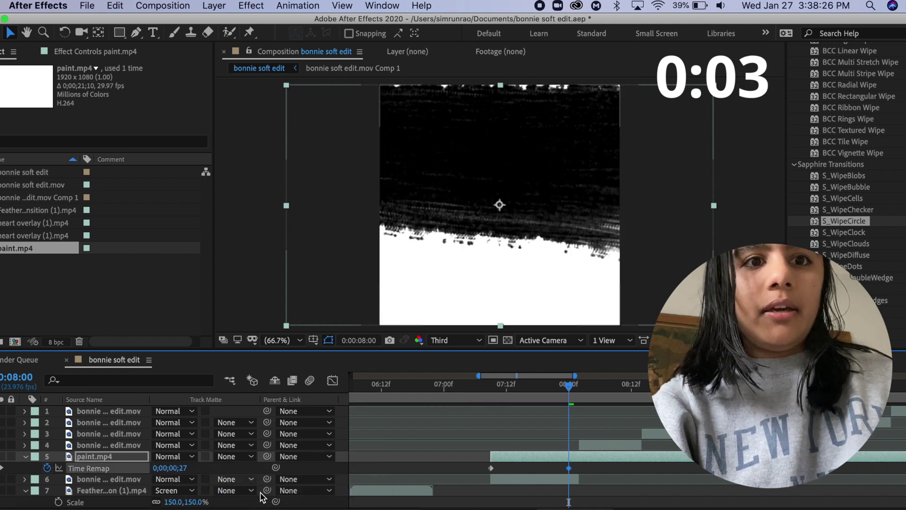
left_click(486, 386)
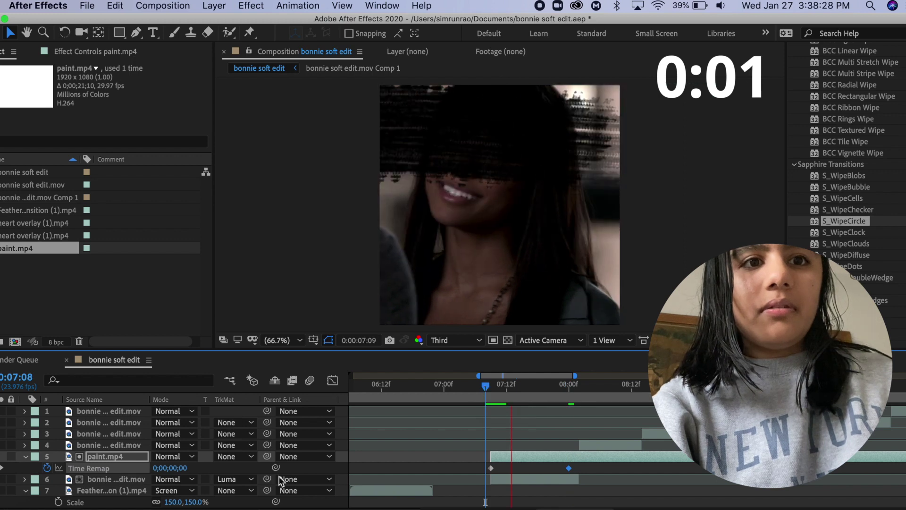
left_click_drag(486, 390, 511, 386)
left_click(232, 479)
left_click(248, 508)
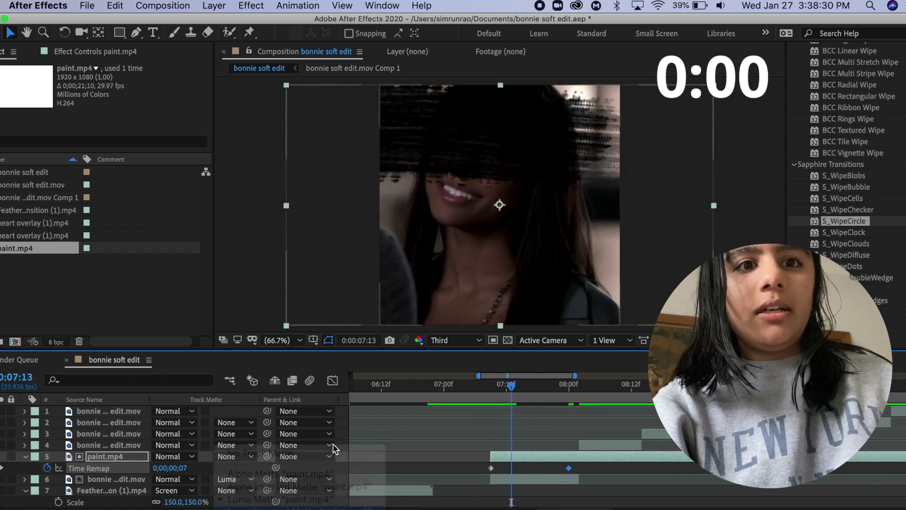
left_click(476, 386)
key("super+s")
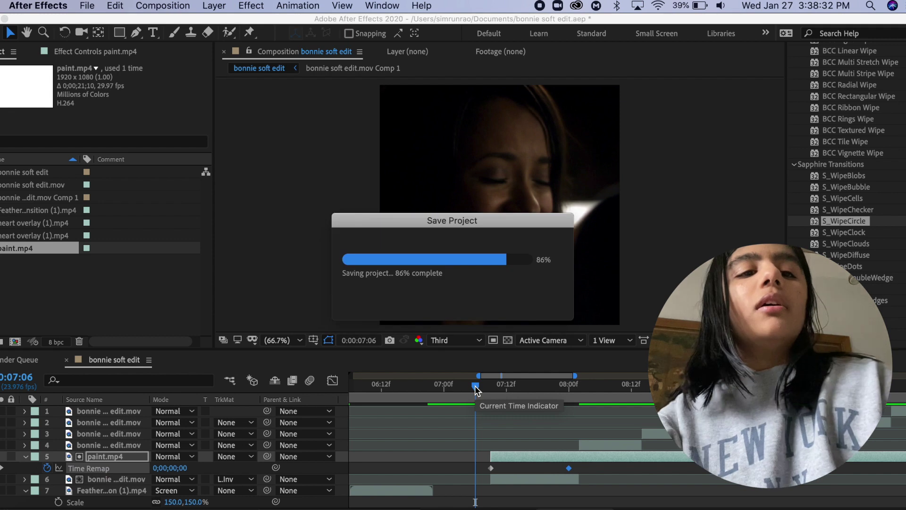
Reset the Google timer in Chrome back to 5:00
left_click(415, 504)
left_click(184, 339)
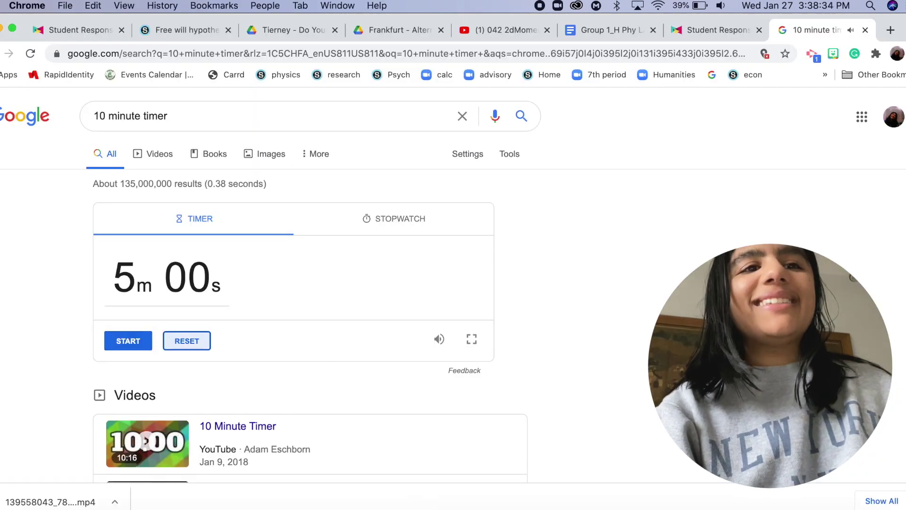